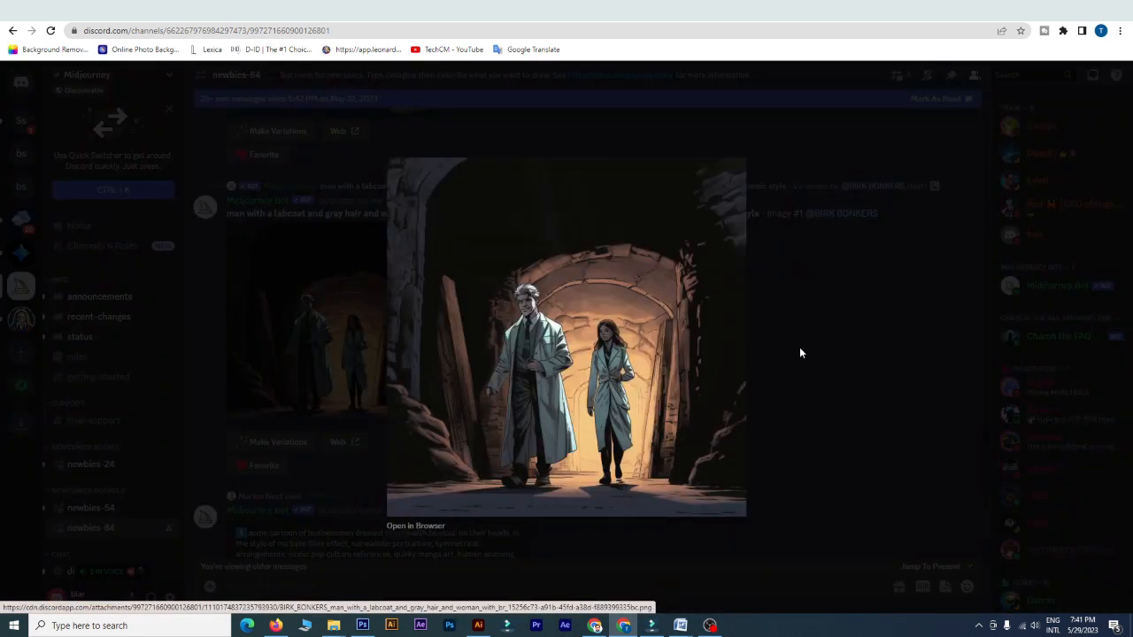
Step: Browse the generated artwork in Midjourney's newbies-84 channel, enlarging the desolate cityscape and Superman image grids
left_click(799, 347)
scroll(631, 347, "down", 7)
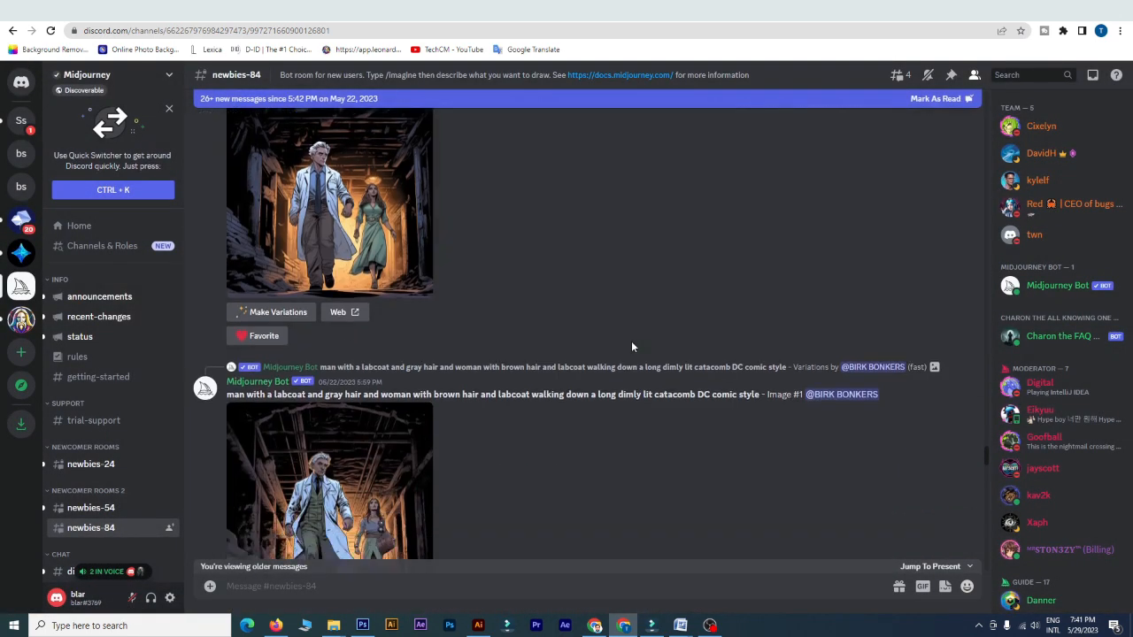
scroll(474, 378, "down", 5)
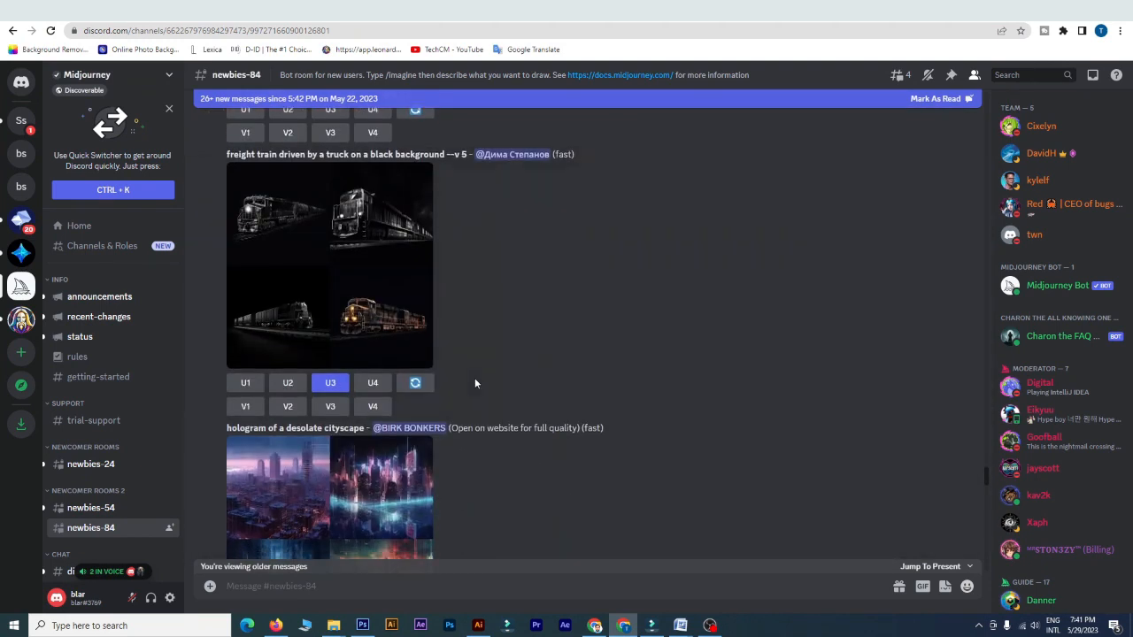
left_click(407, 374)
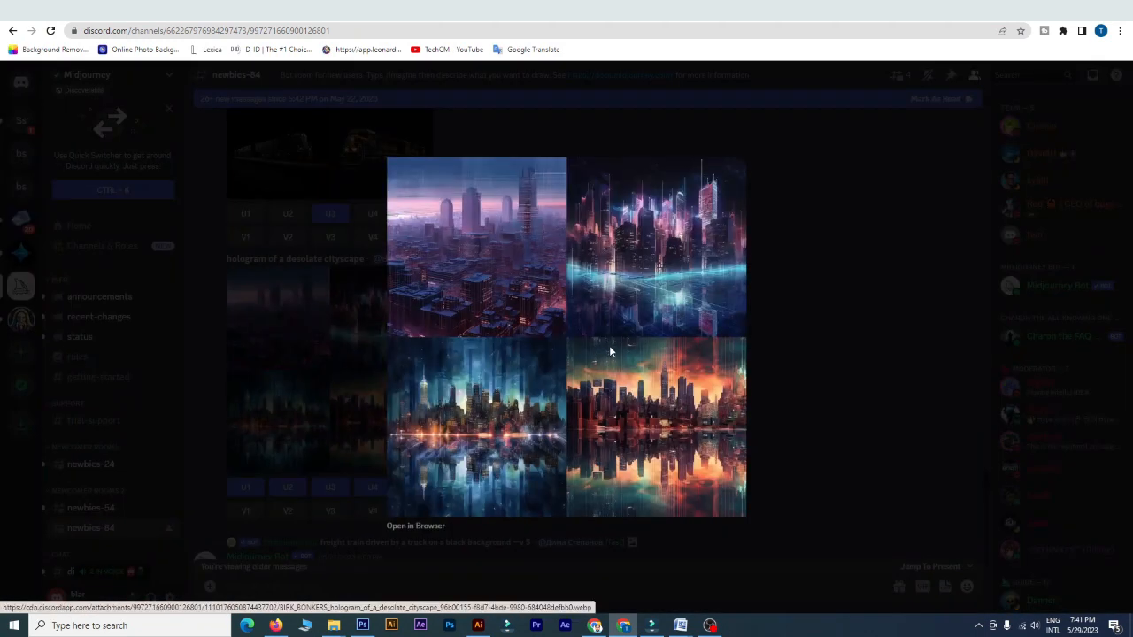
left_click(767, 347)
scroll(546, 346, "down", 10)
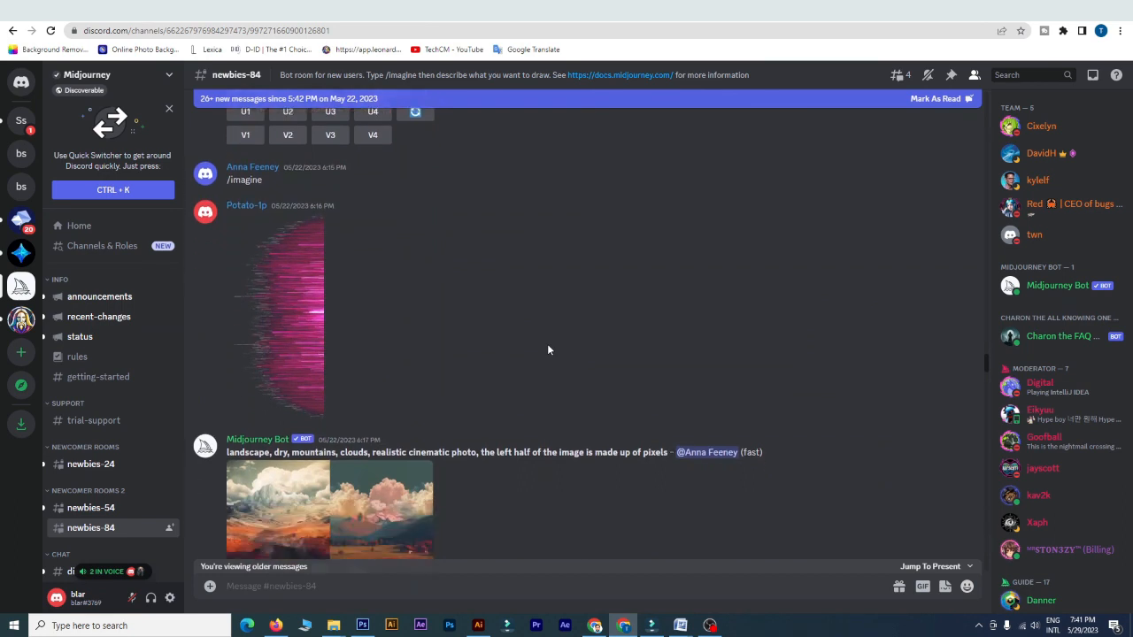
scroll(538, 352, "down", 5)
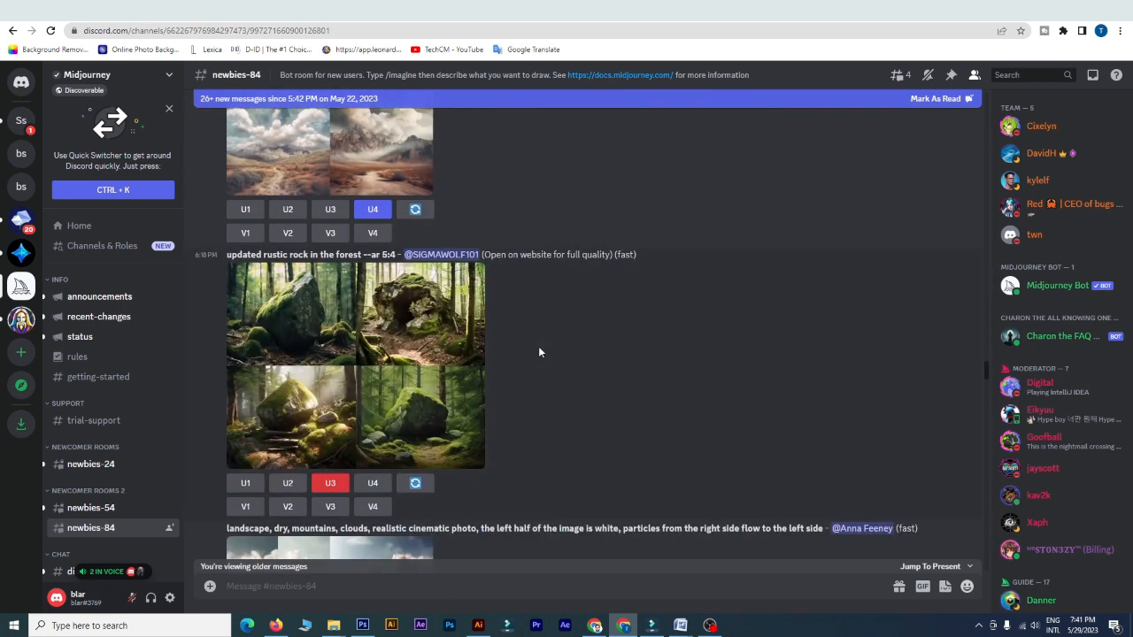
scroll(538, 352, "down", 10)
scroll(531, 351, "down", 15)
scroll(493, 352, "down", 3)
left_click(413, 334)
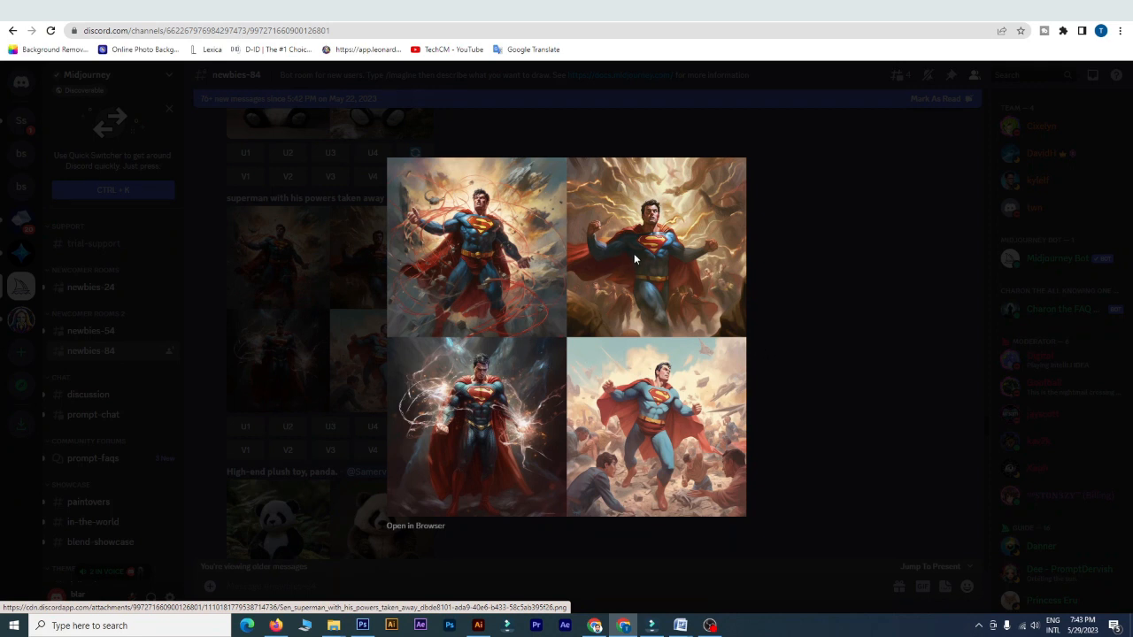
left_click(778, 359)
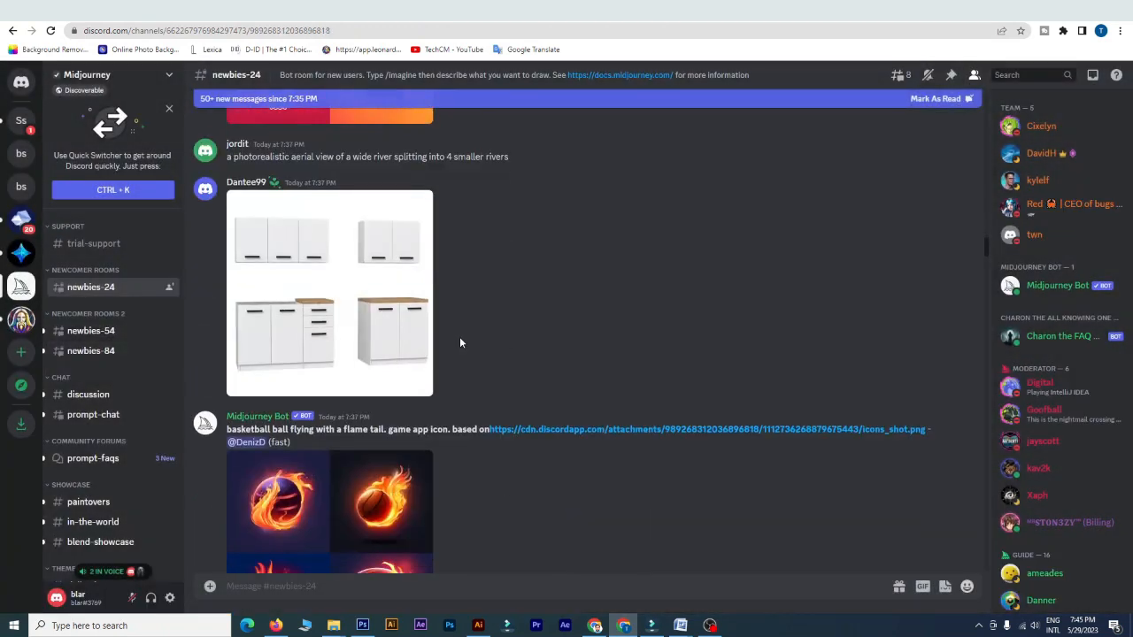
Step: Look through the prompts and generated images in Midjourney's newbies-24 channel, including the flaming basketball app icons
scroll(459, 342, "down", 3)
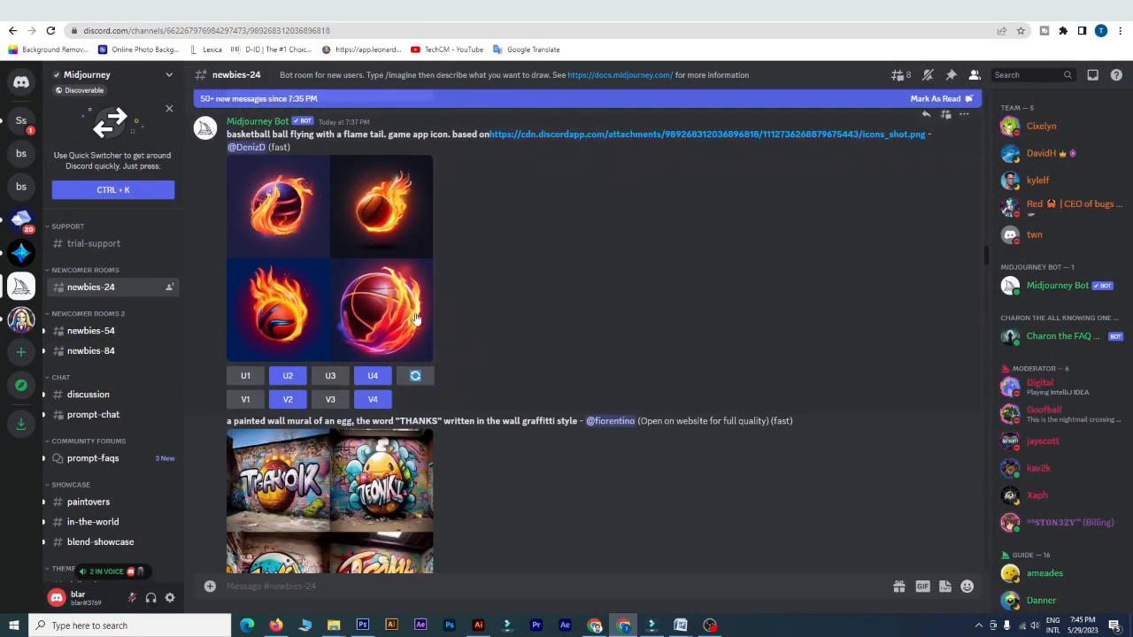
scroll(560, 341, "down", 12)
scroll(559, 340, "down", 8)
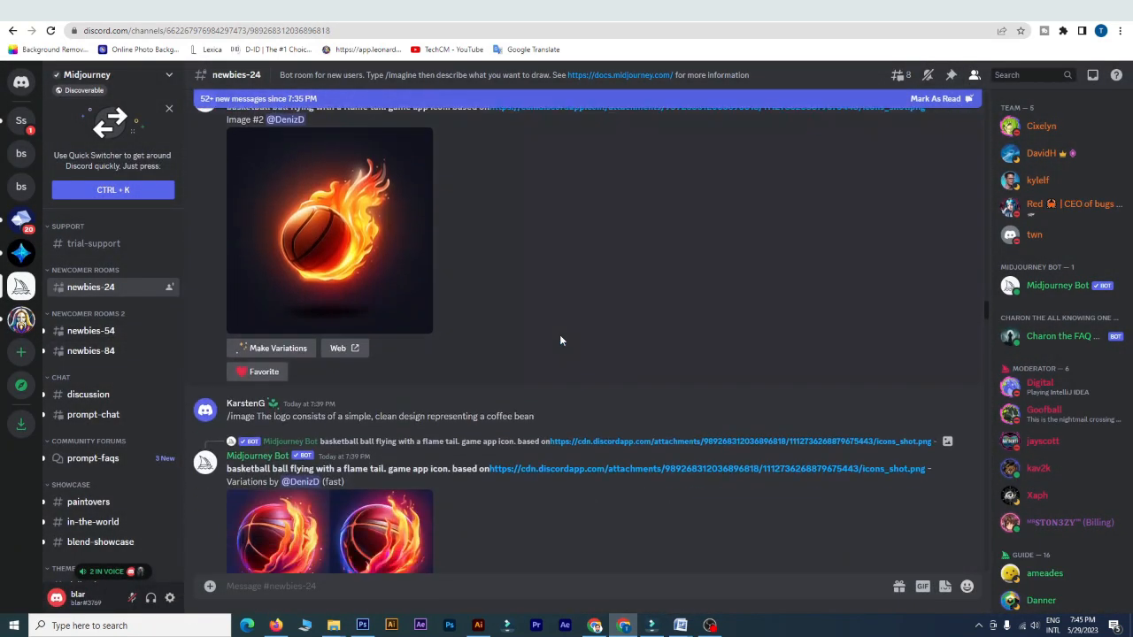
scroll(560, 340, "down", 8)
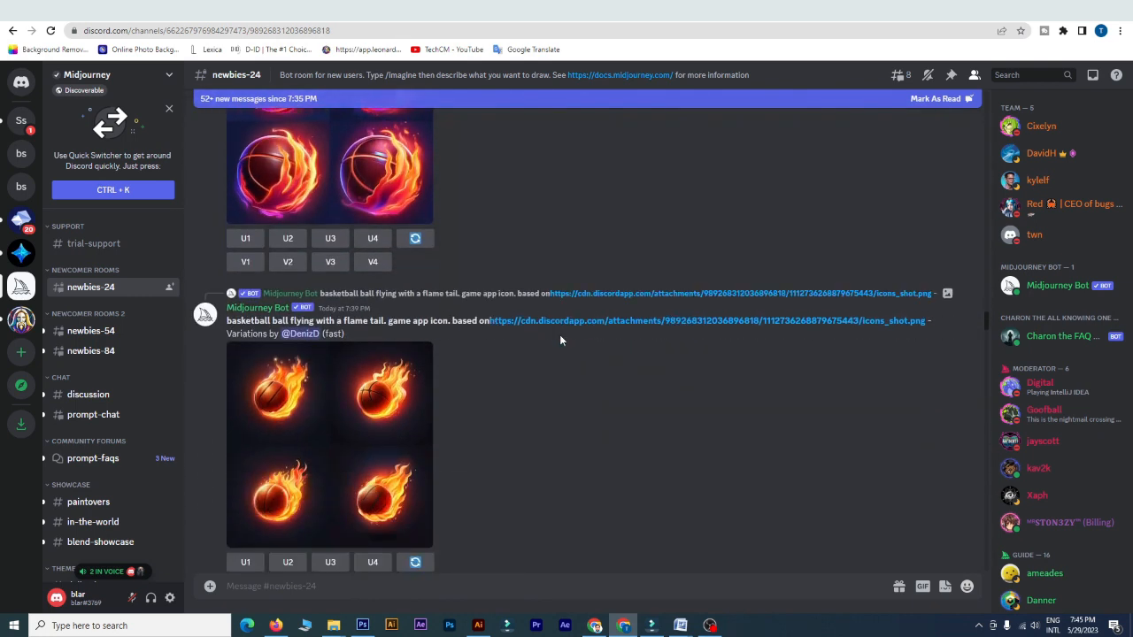
scroll(559, 340, "down", 8)
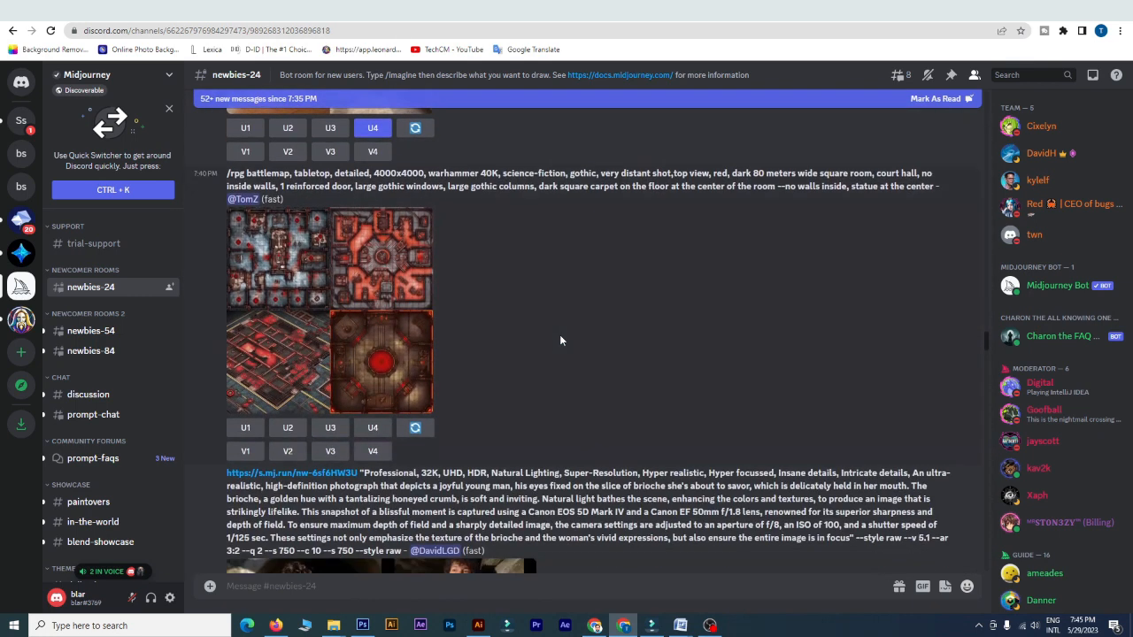
scroll(559, 340, "down", 5)
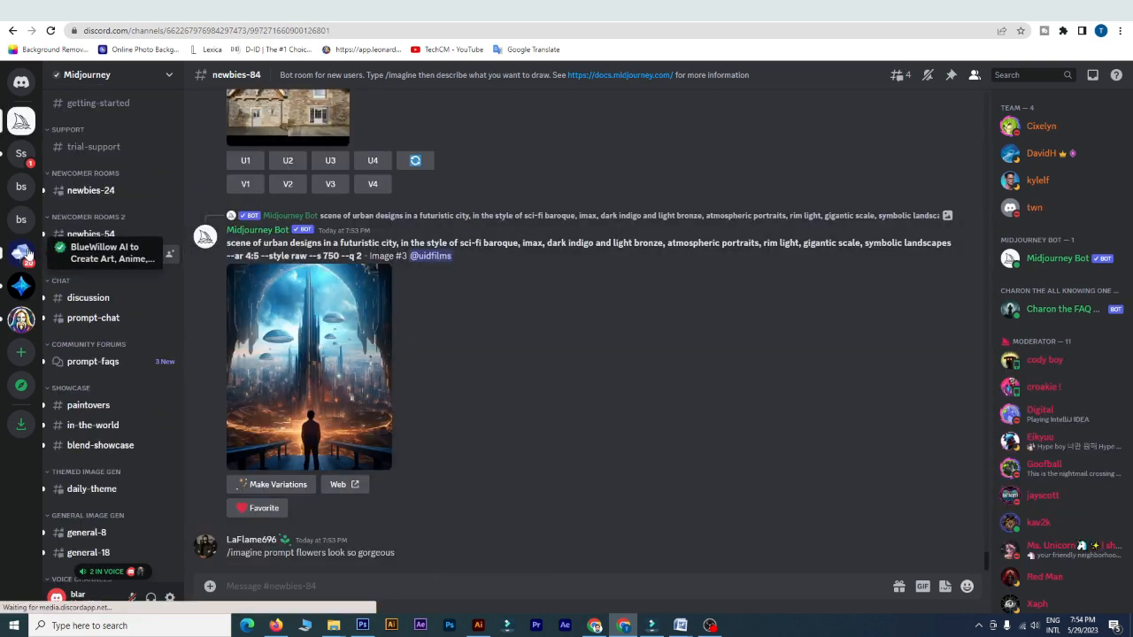
Step: Examine the images generated in the BlueWillow server's rookie-18 channel, enlarging the sakura samurai woman grid
left_click(27, 254)
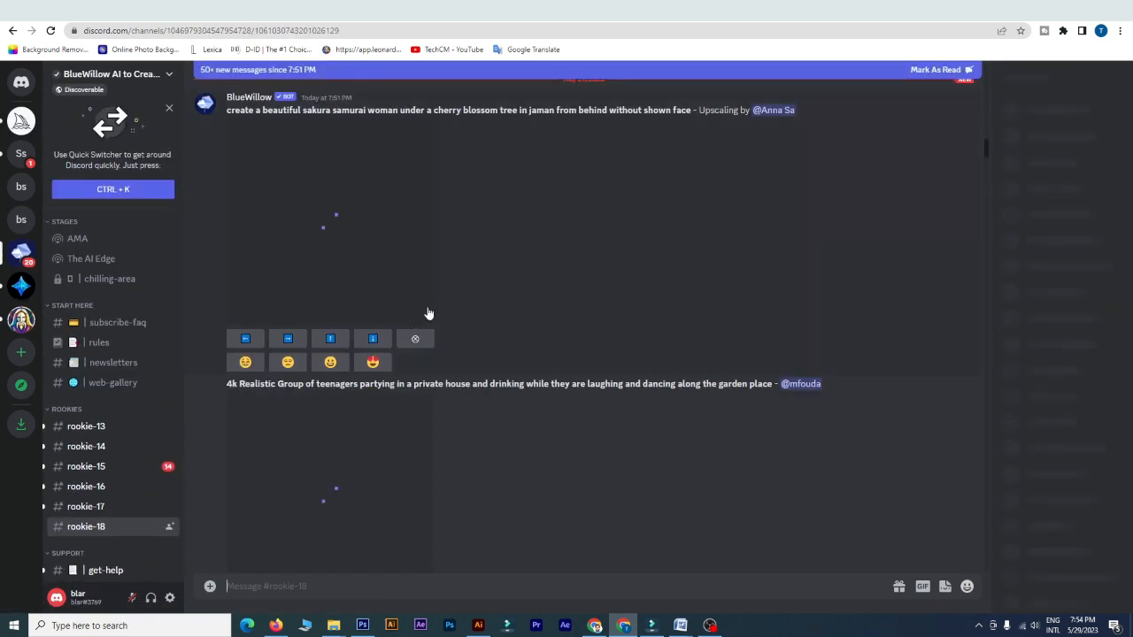
scroll(445, 302, "down", 5)
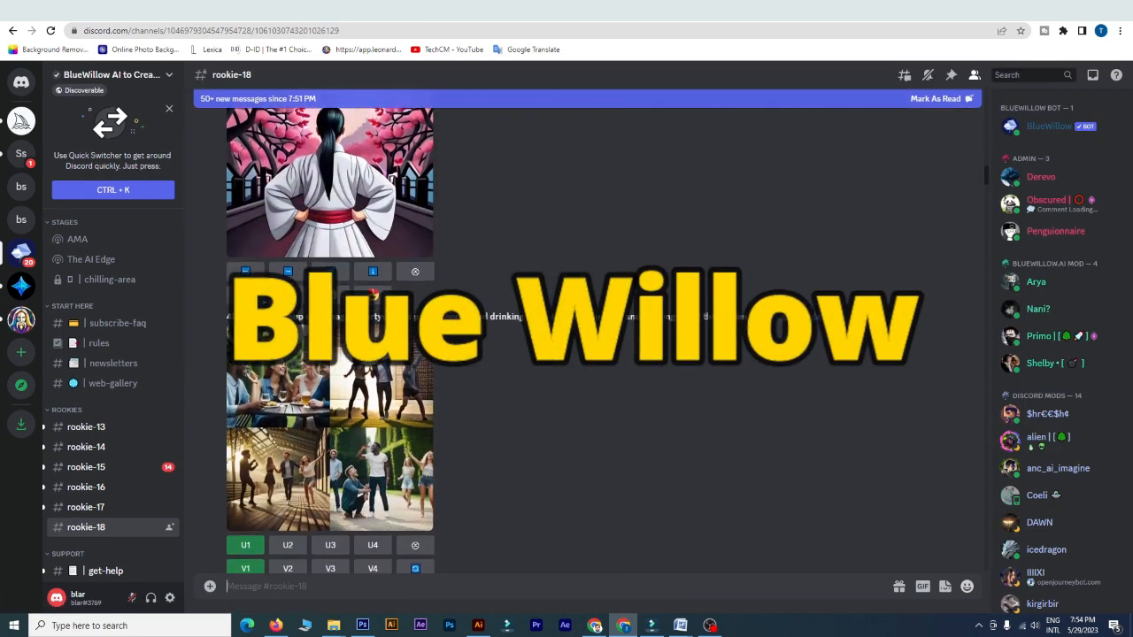
scroll(376, 270, "down", 4)
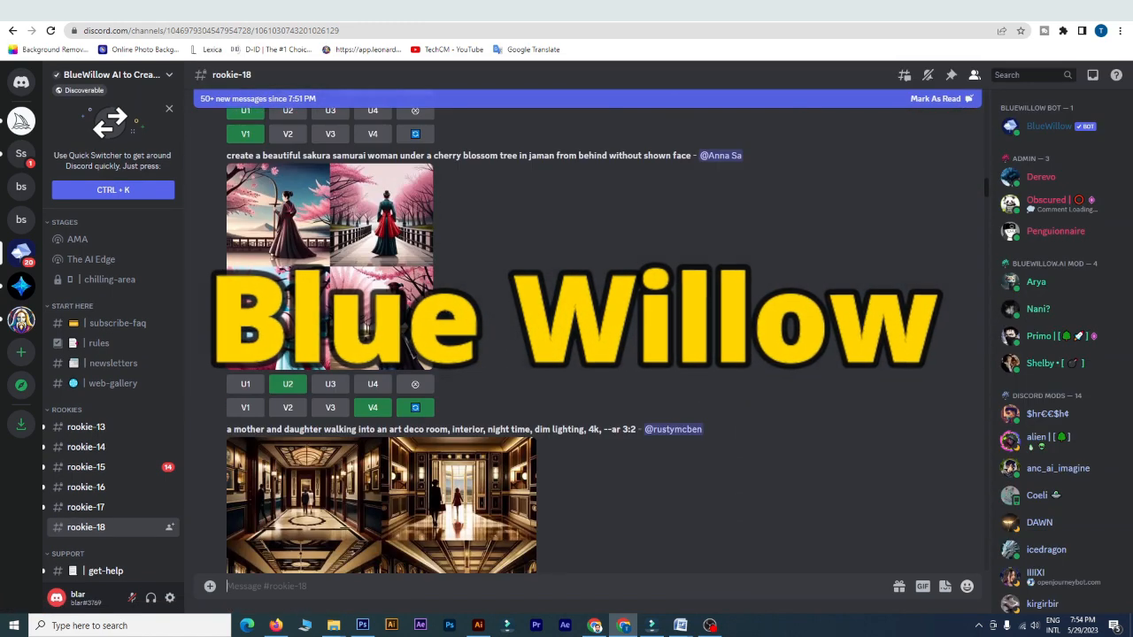
left_click(376, 270)
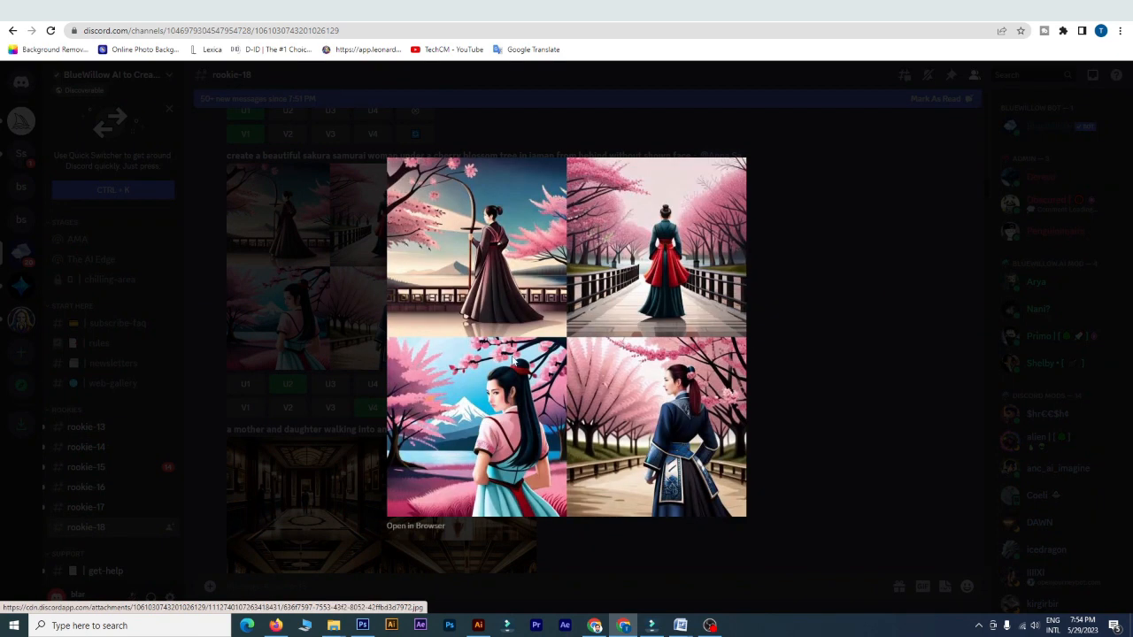
left_click(790, 339)
scroll(519, 349, "down", 10)
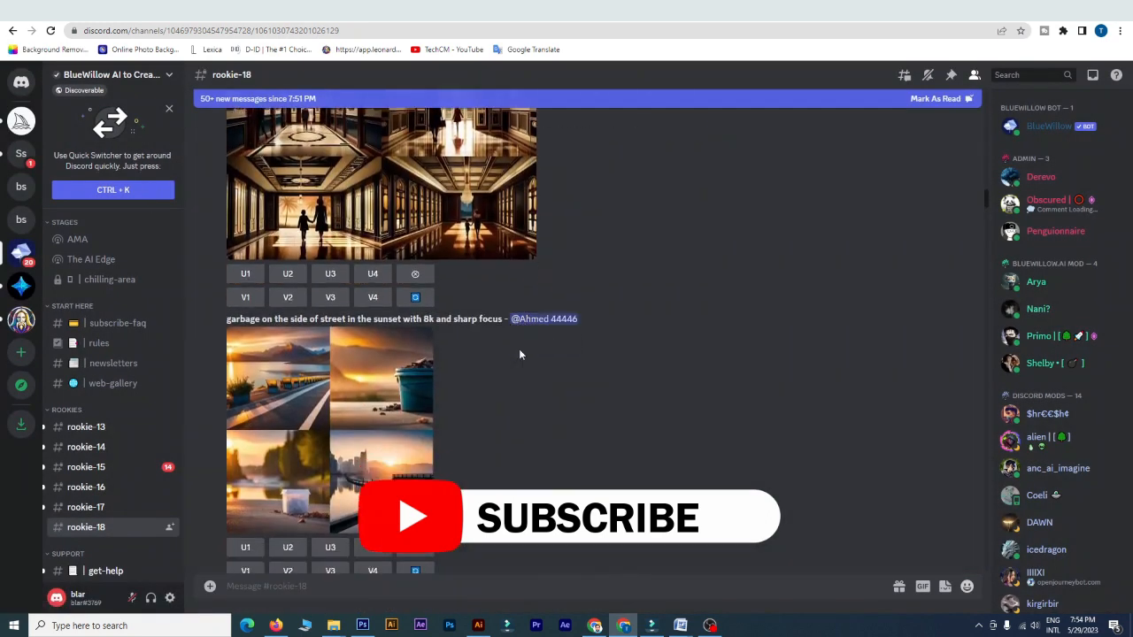
scroll(519, 349, "down", 10)
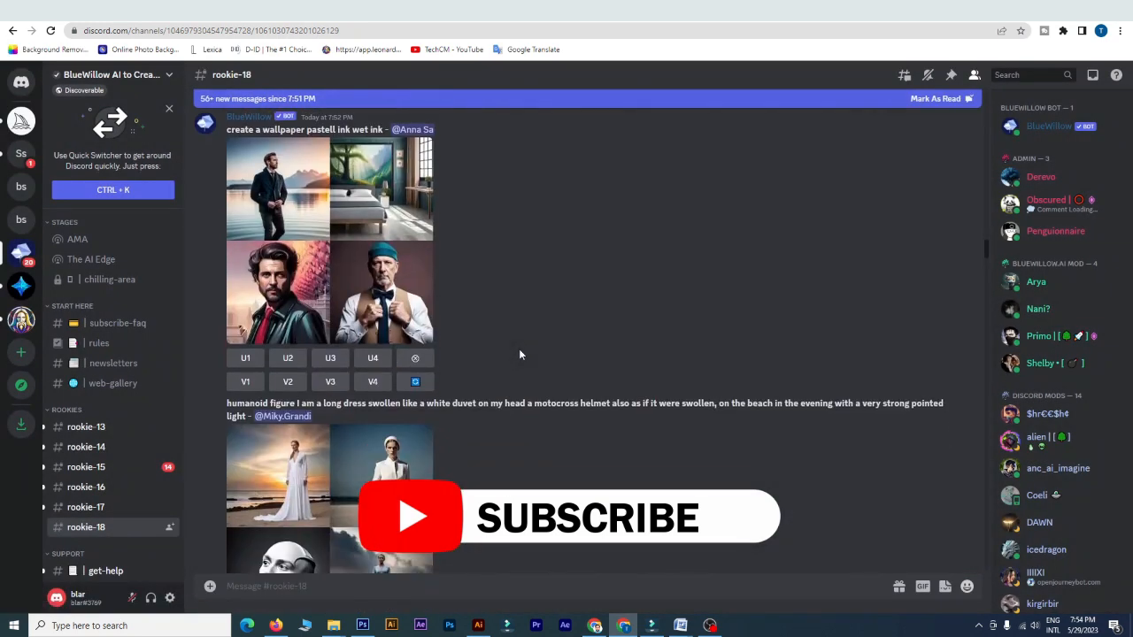
scroll(519, 354, "down", 5)
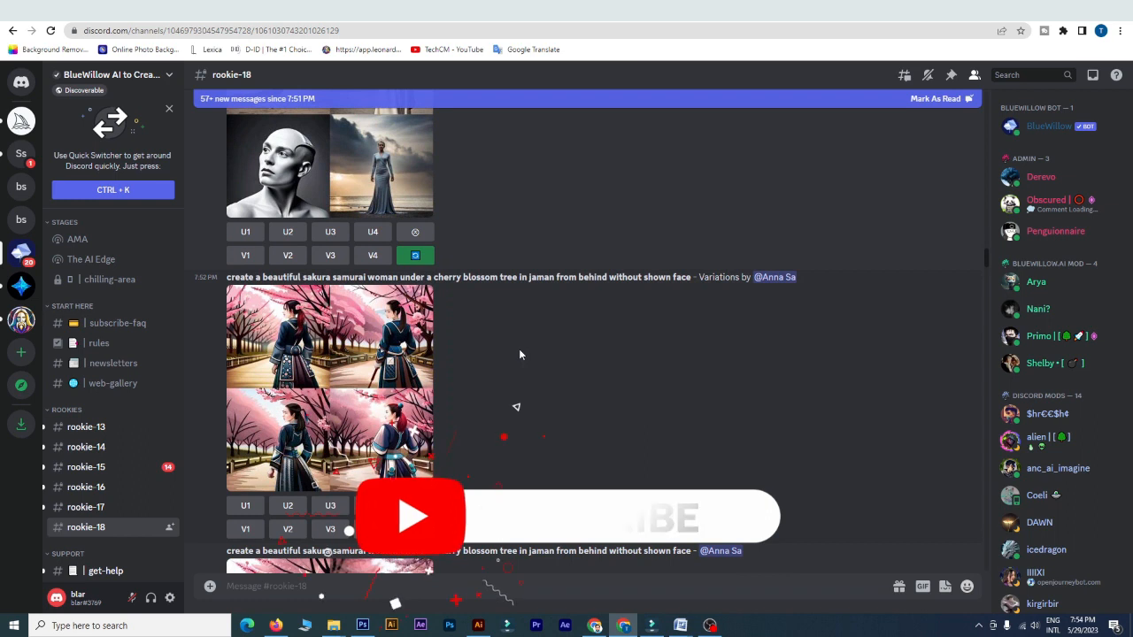
scroll(519, 354, "down", 3)
scroll(519, 354, "down", 5)
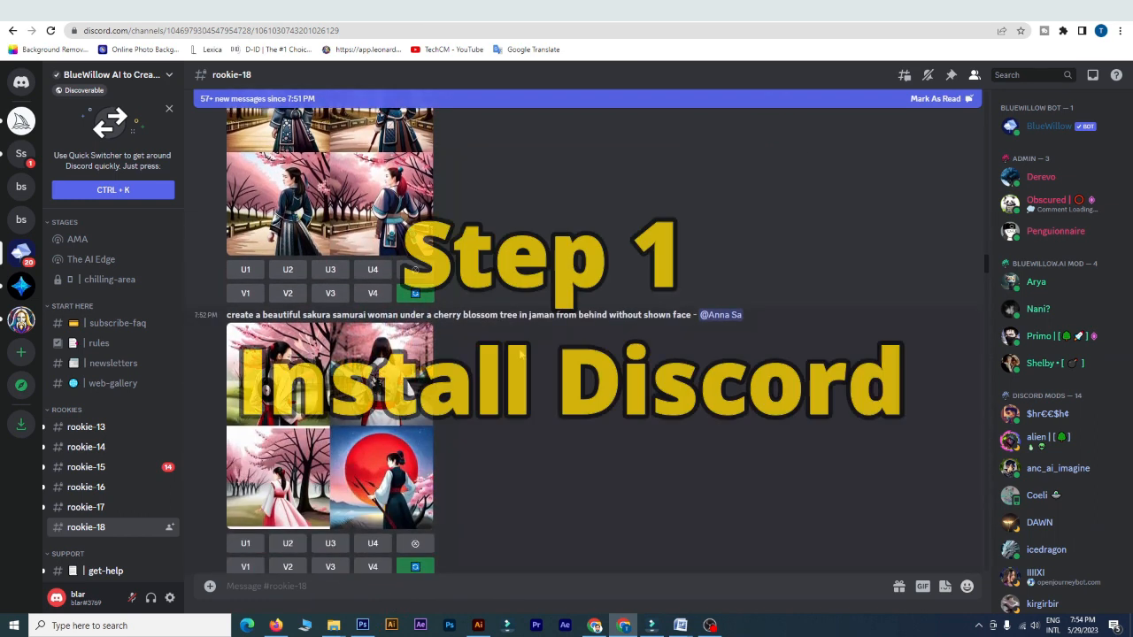
scroll(519, 354, "down", 6)
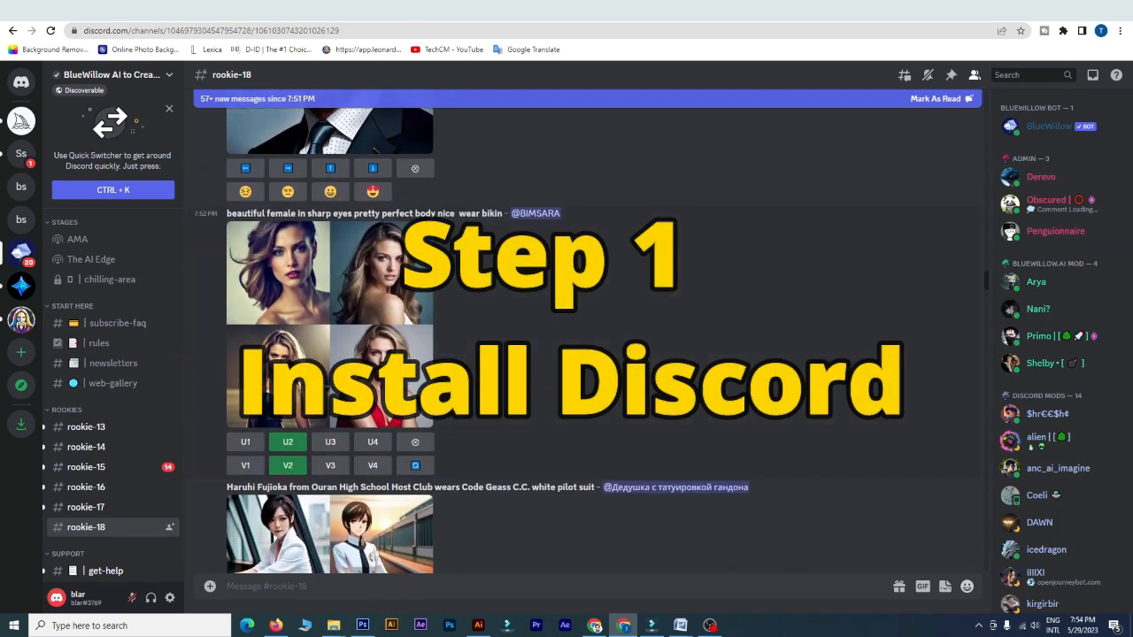
scroll(506, 339, "down", 3)
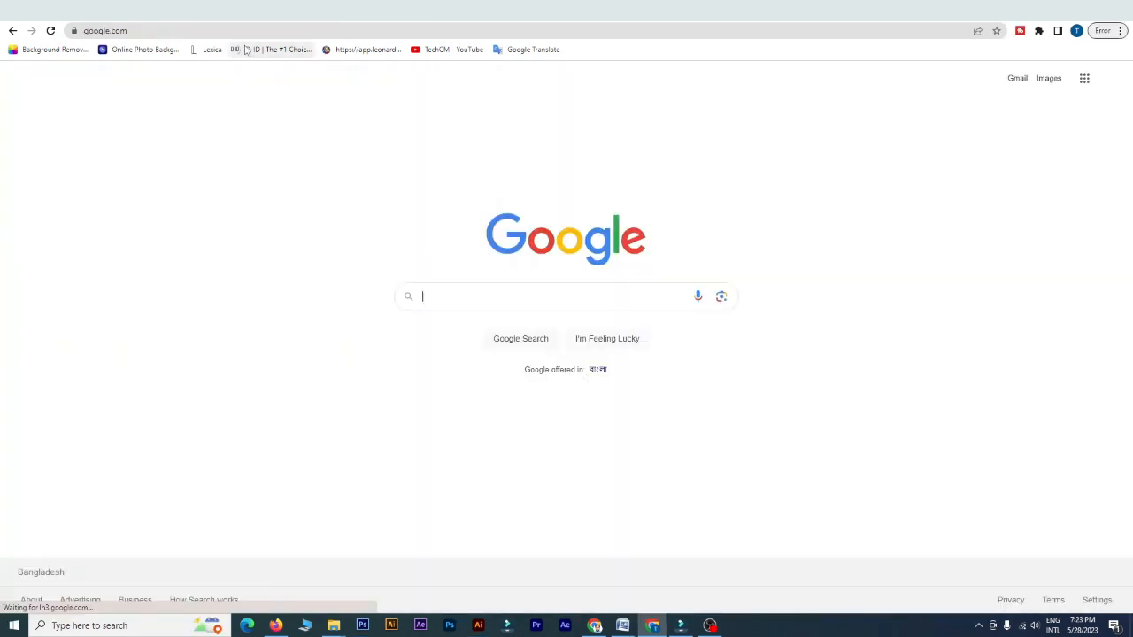
Step: Search Google for "blue willow ai", join the free beta from the BlueWillow site, and accept its Discord server invite
type("blue willow")
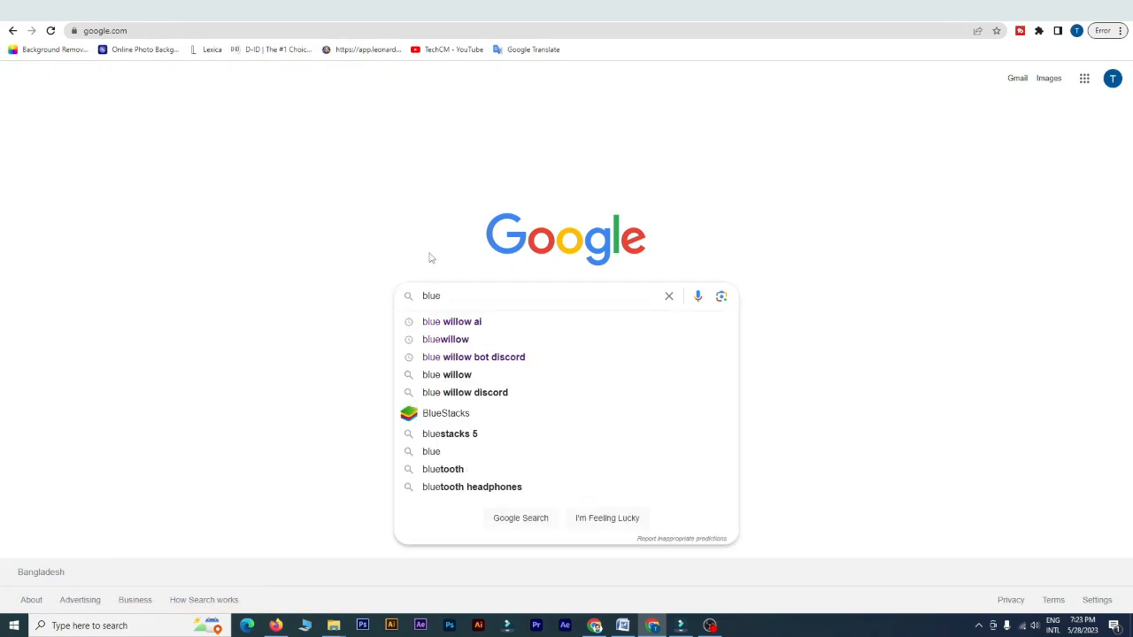
left_click(443, 323)
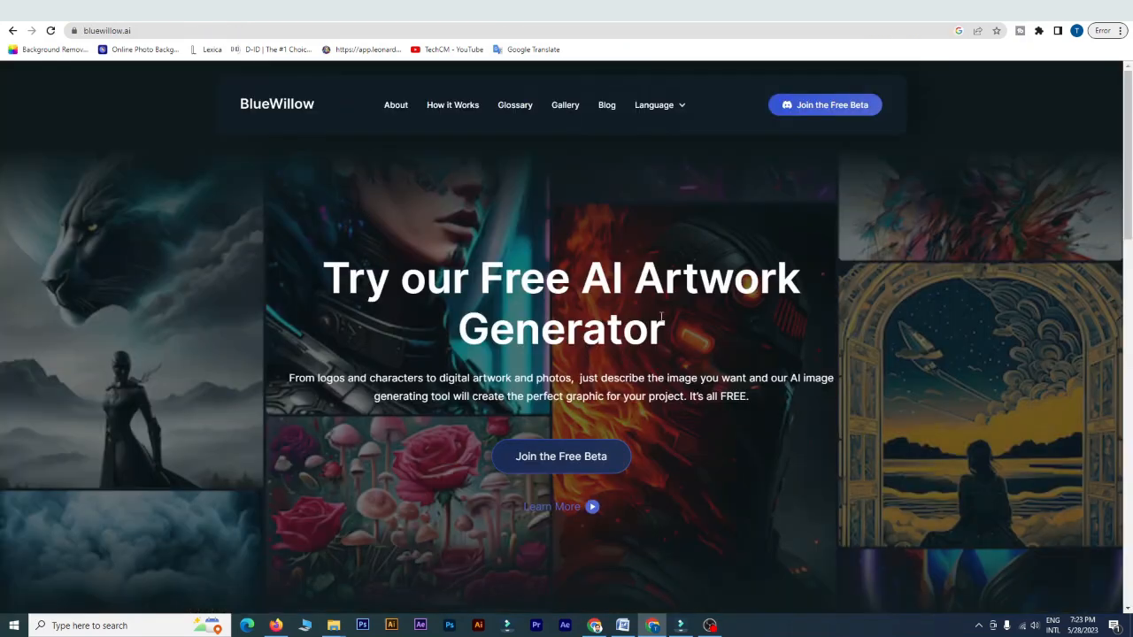
left_click(571, 462)
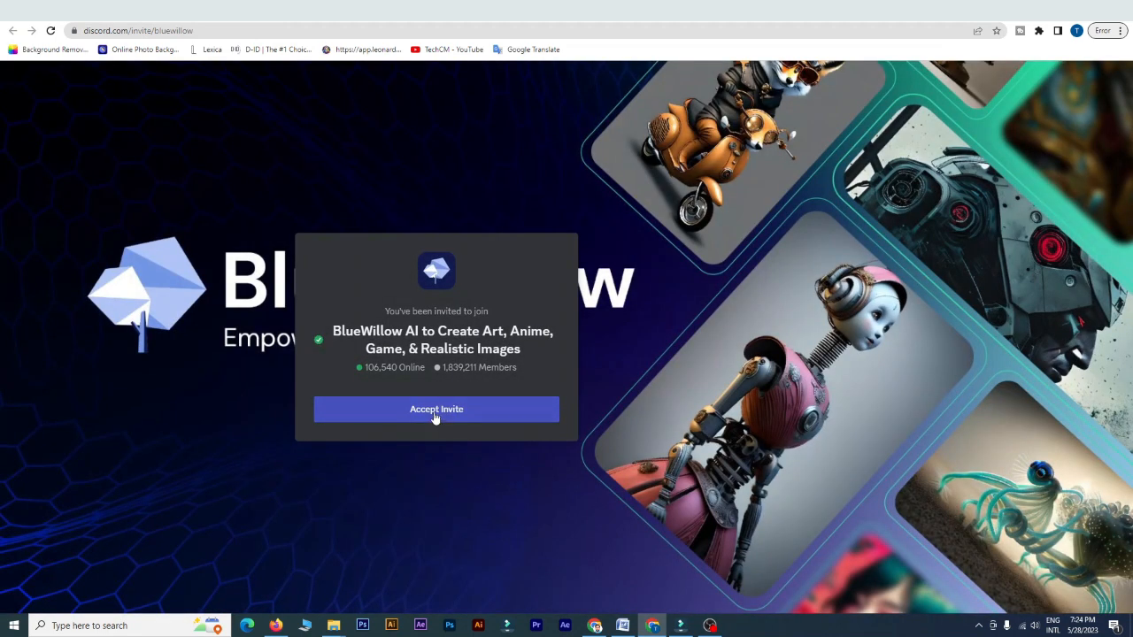
left_click(434, 411)
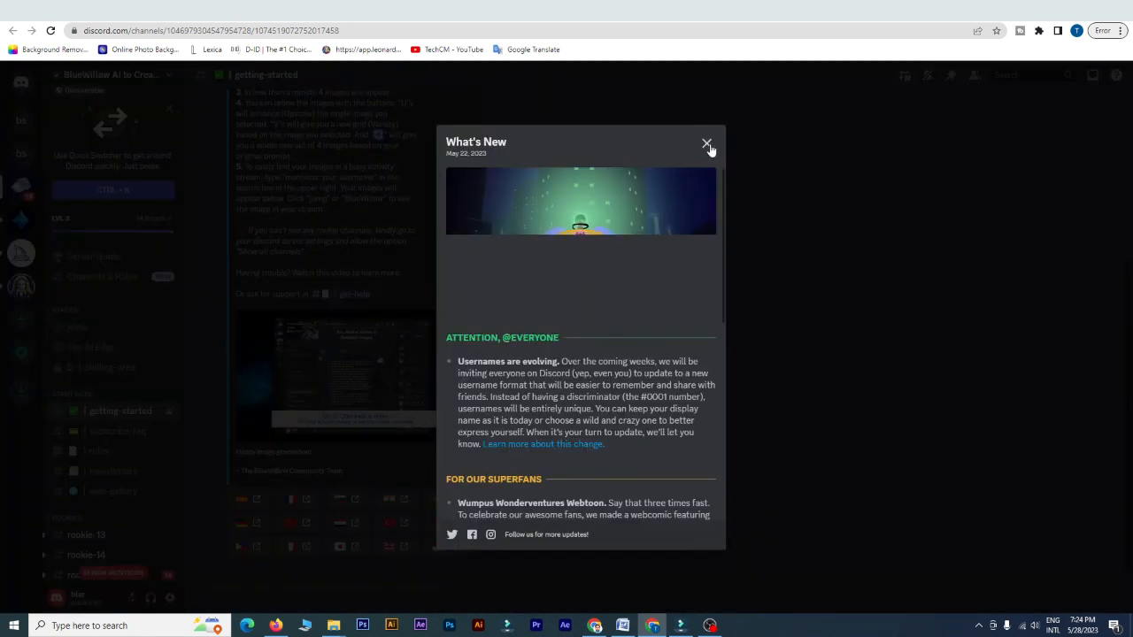
left_click(709, 144)
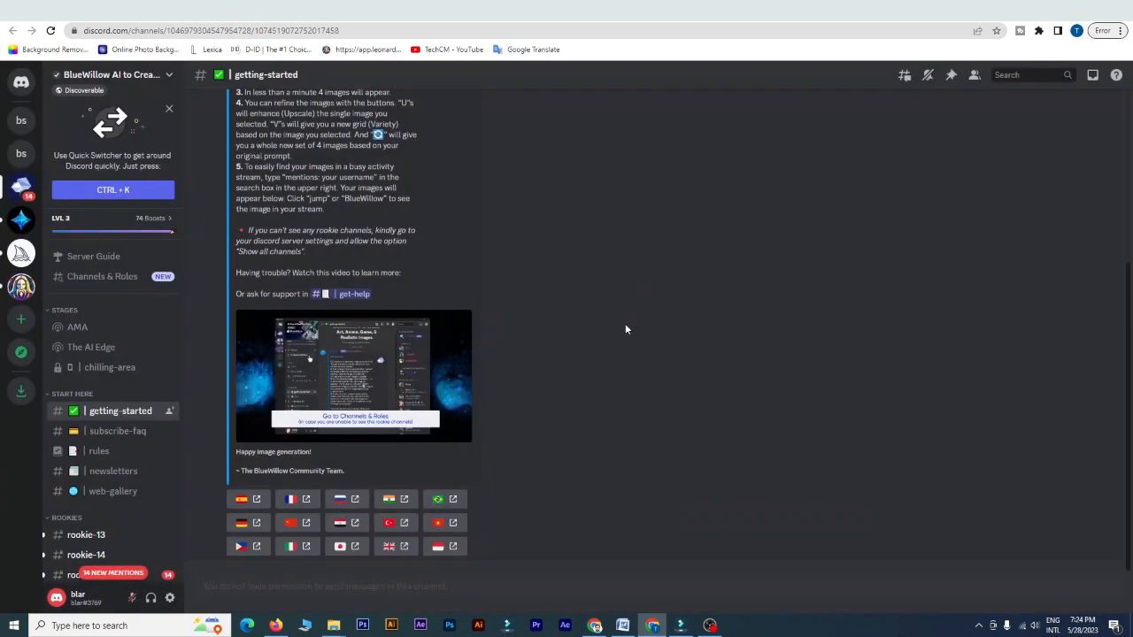
Step: Start creating a new Discord server of your own, intended for me and my friends
left_click(21, 321)
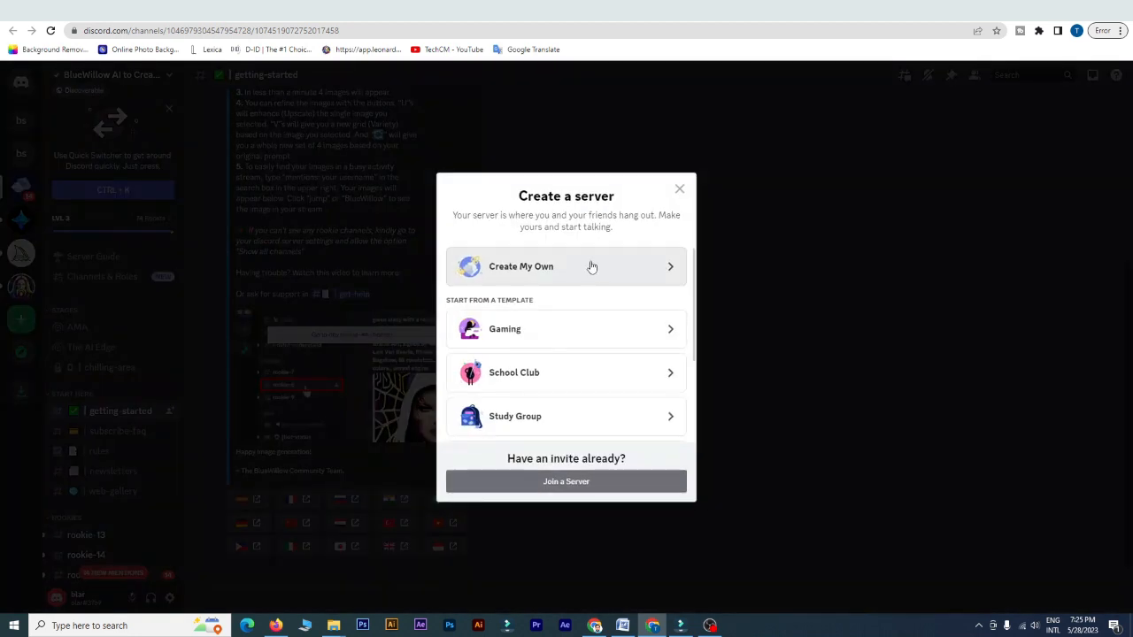
left_click(612, 274)
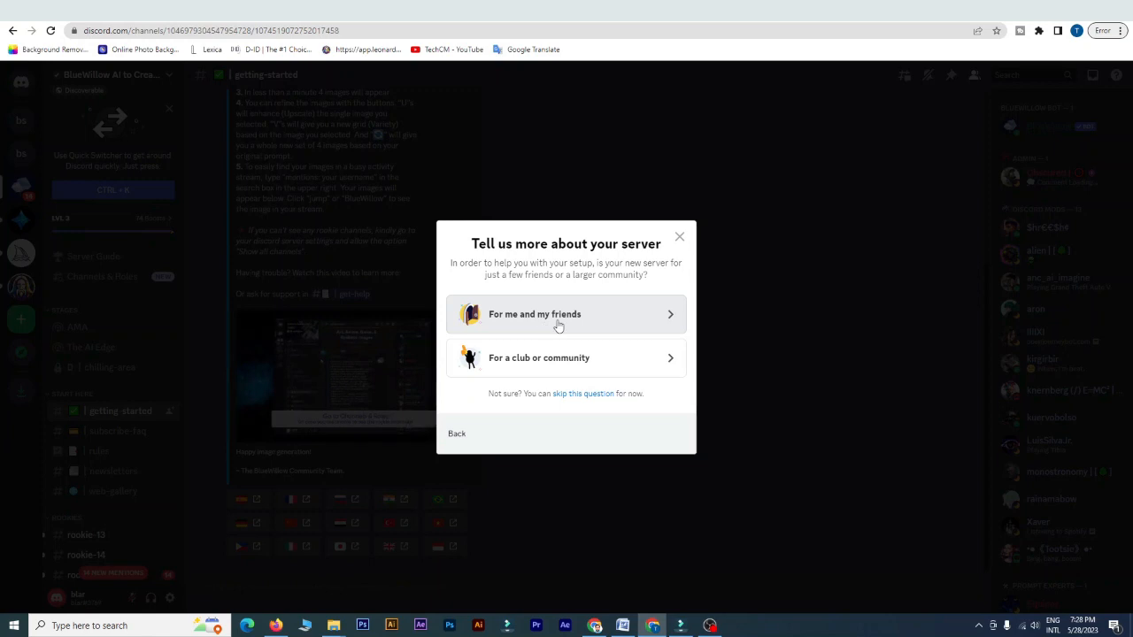
left_click(605, 322)
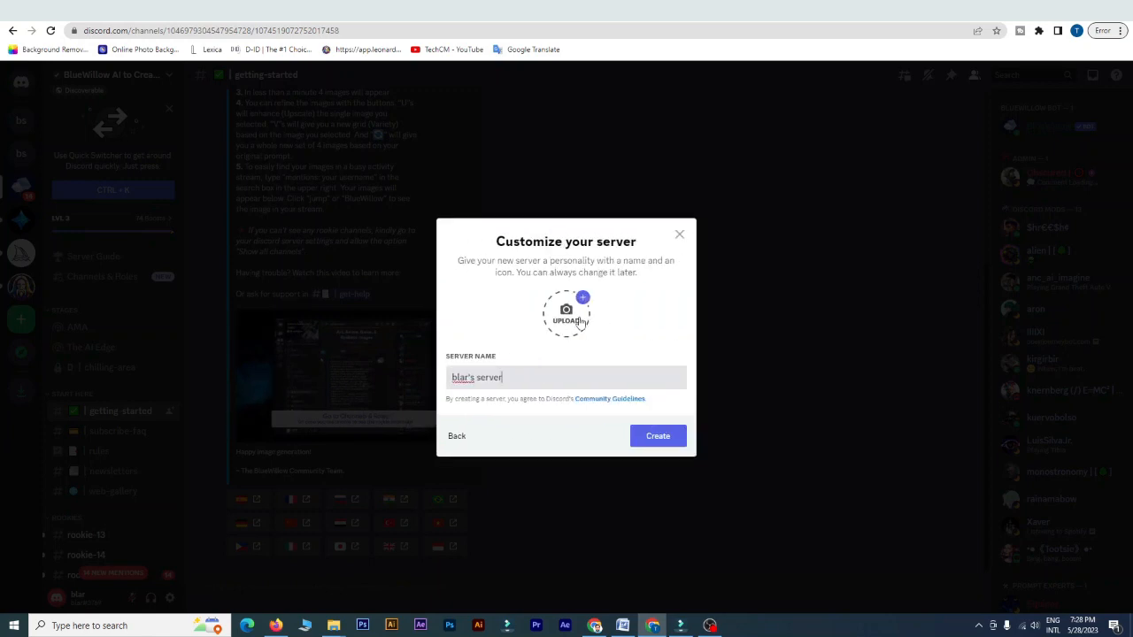
Step: Name the new server with the owner's first name followed by "server" and create it without a custom icon
double_click(459, 377)
key("BackSpace")
double_click(459, 377)
type("Sabbir")
left_click(558, 323)
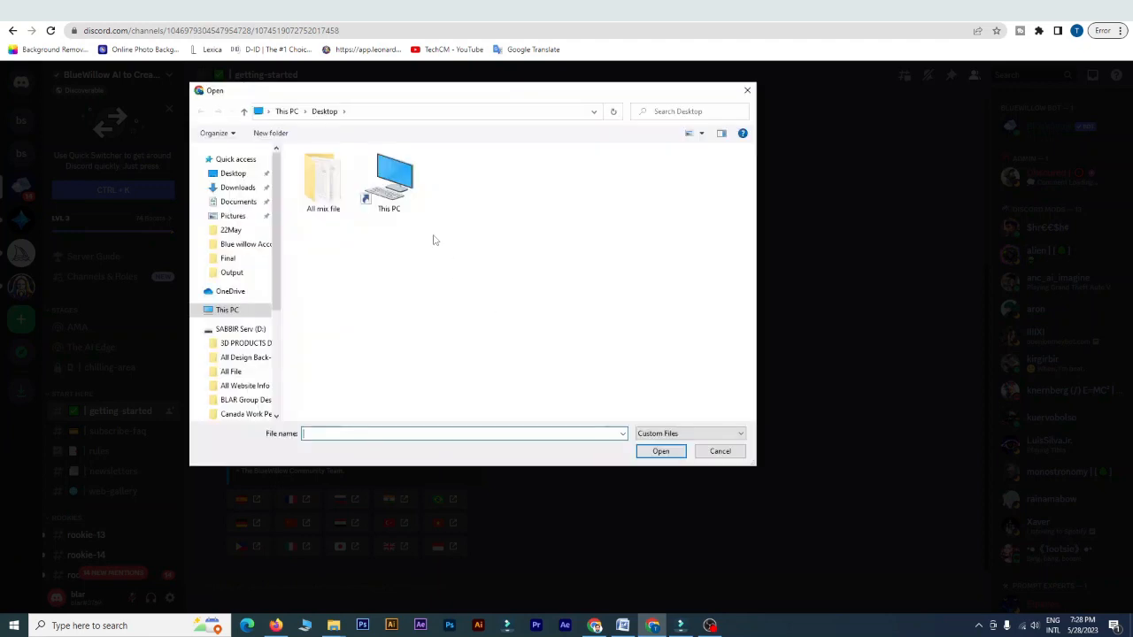
left_click(720, 453)
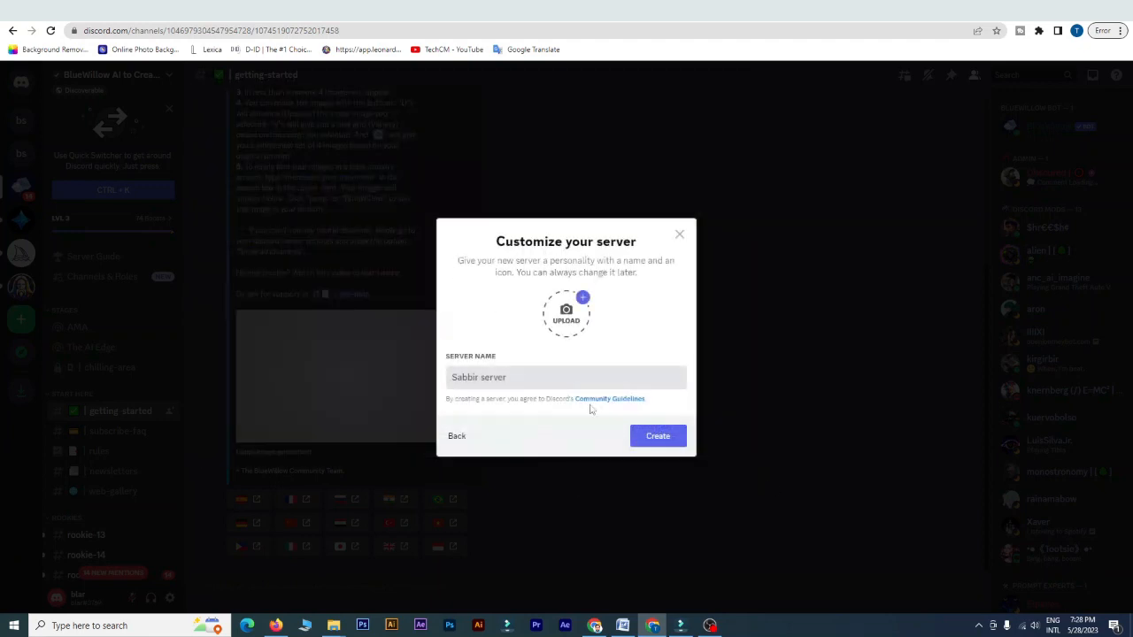
left_click(652, 439)
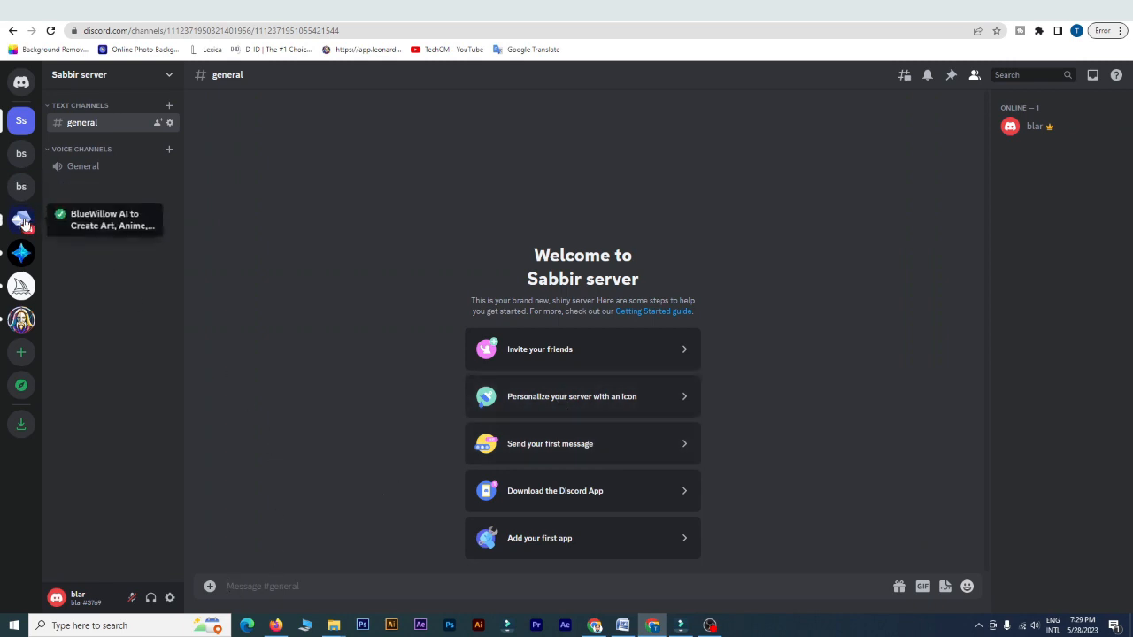
Step: Open the BlueWillow server and start adding its bot to a server from the BlueWillow bot's profile
left_click(22, 221)
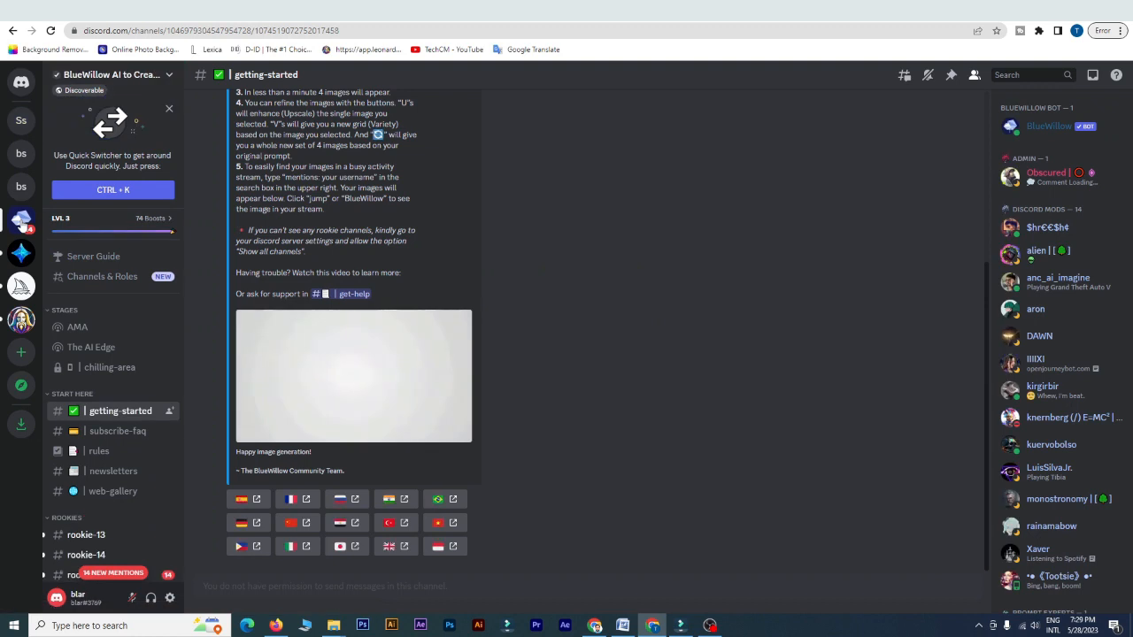
left_click(1059, 127)
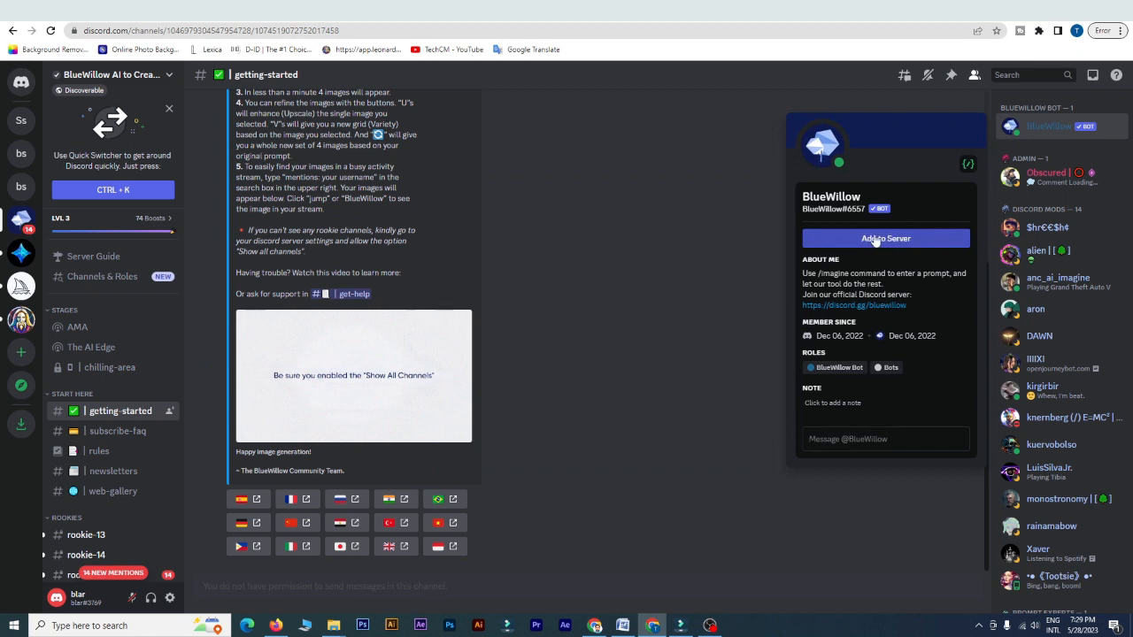
left_click(754, 178)
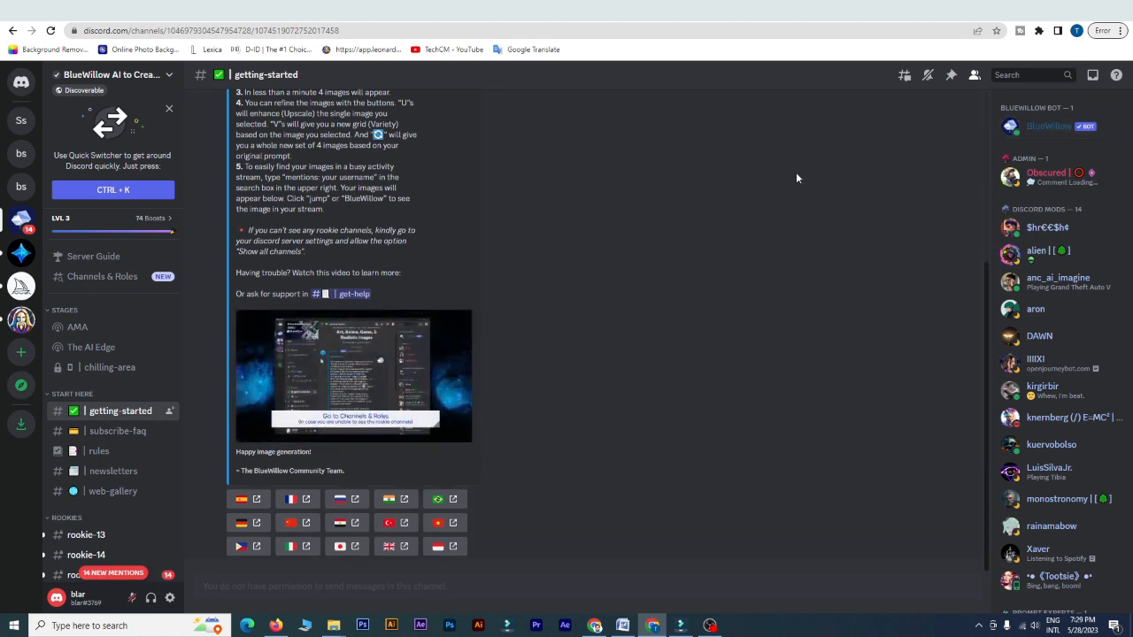
left_click(973, 75)
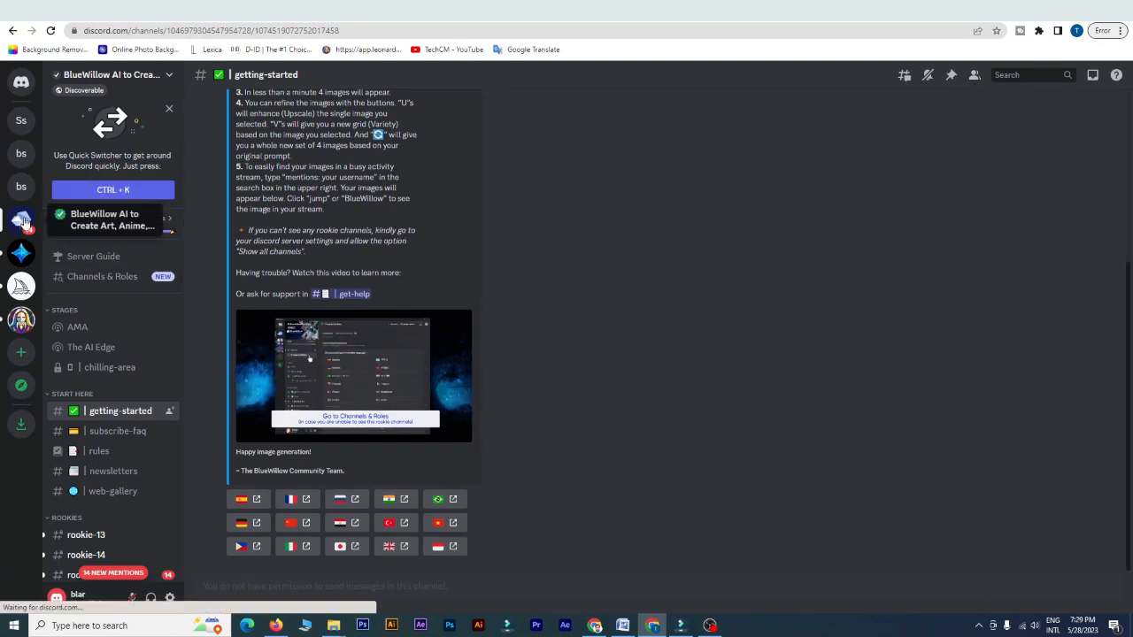
left_click(974, 76)
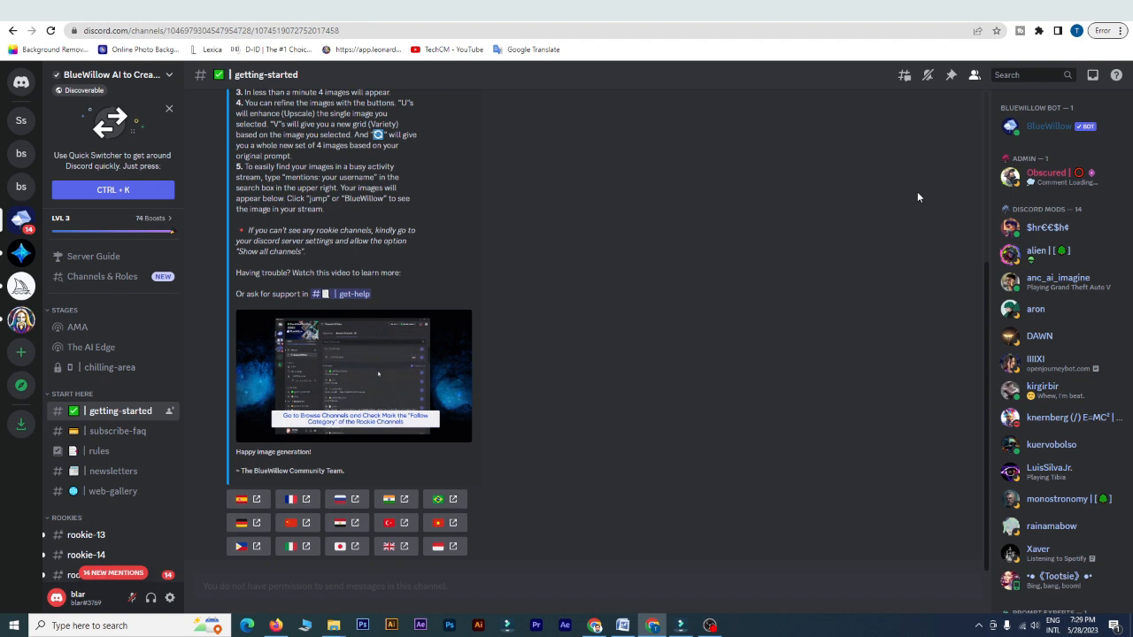
left_click(1049, 128)
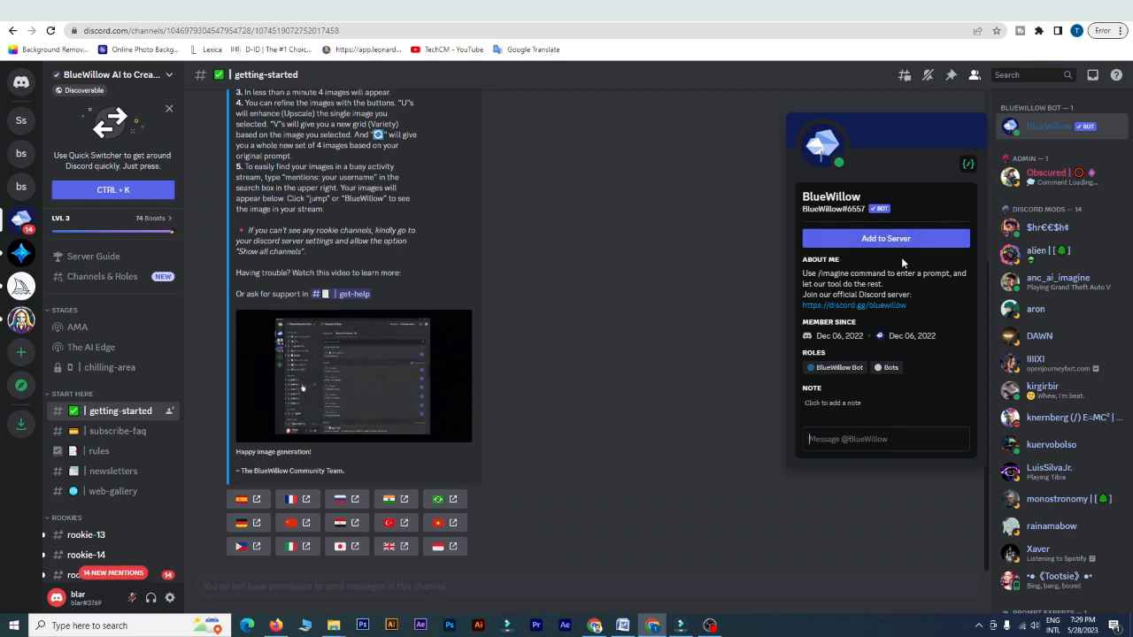
left_click(874, 239)
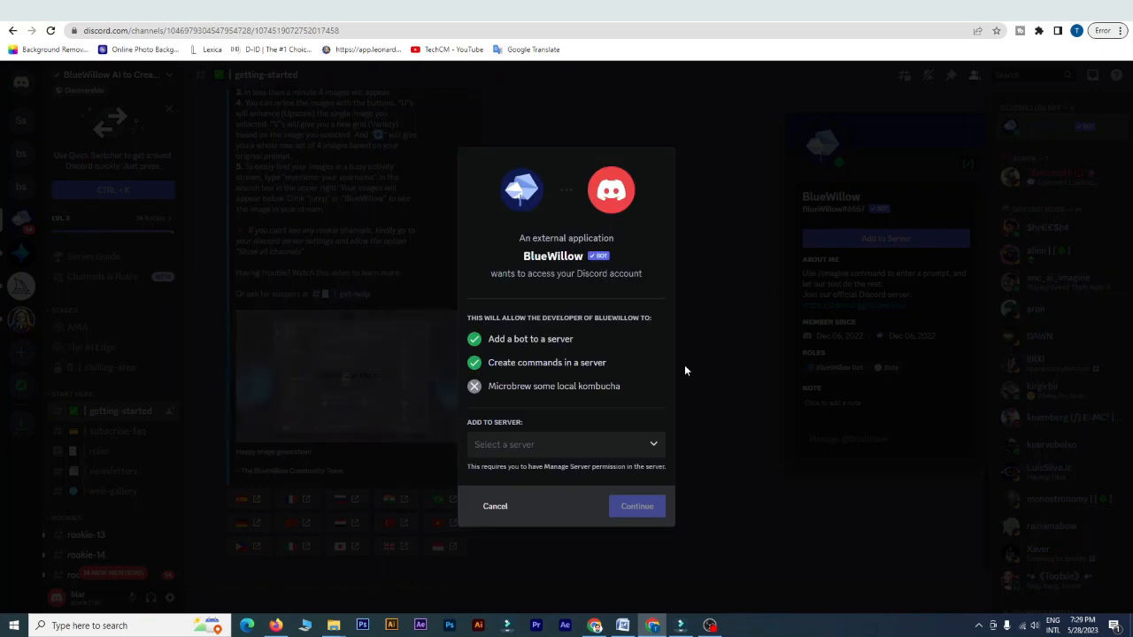
Step: Choose the newly created personal server as the bot's destination and continue to its permissions
left_click(598, 457)
left_click(612, 451)
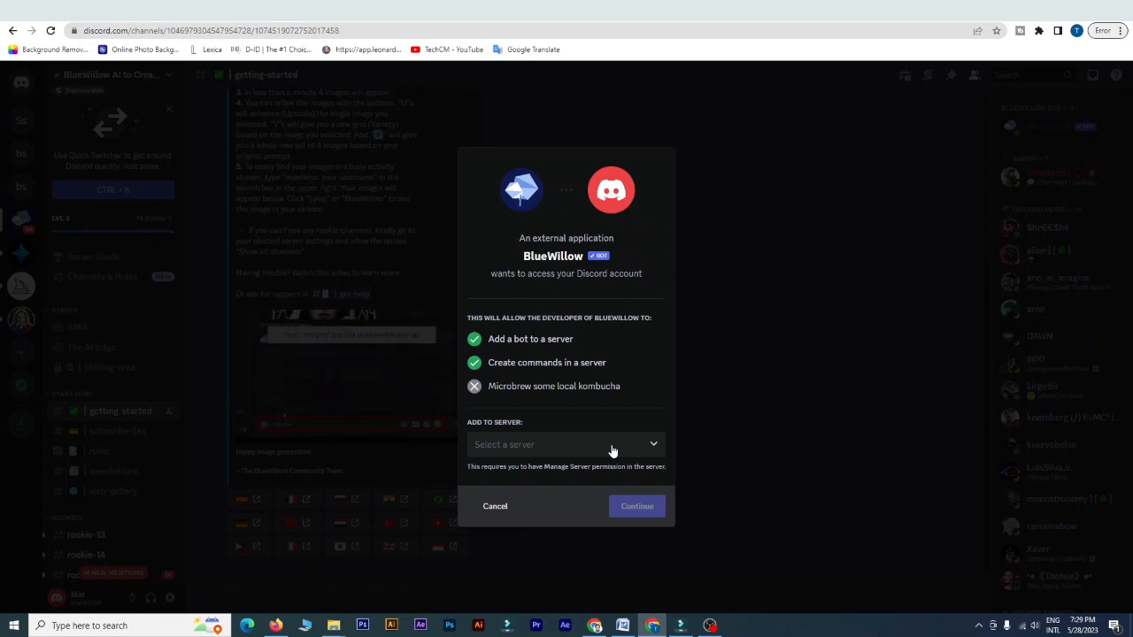
left_click(611, 445)
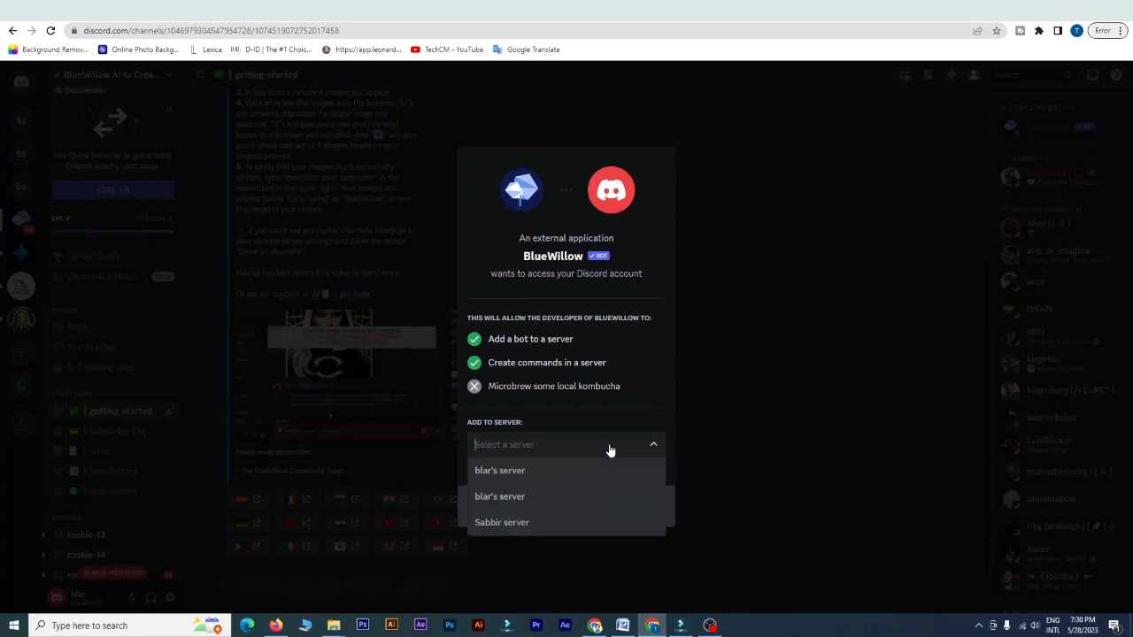
left_click(529, 529)
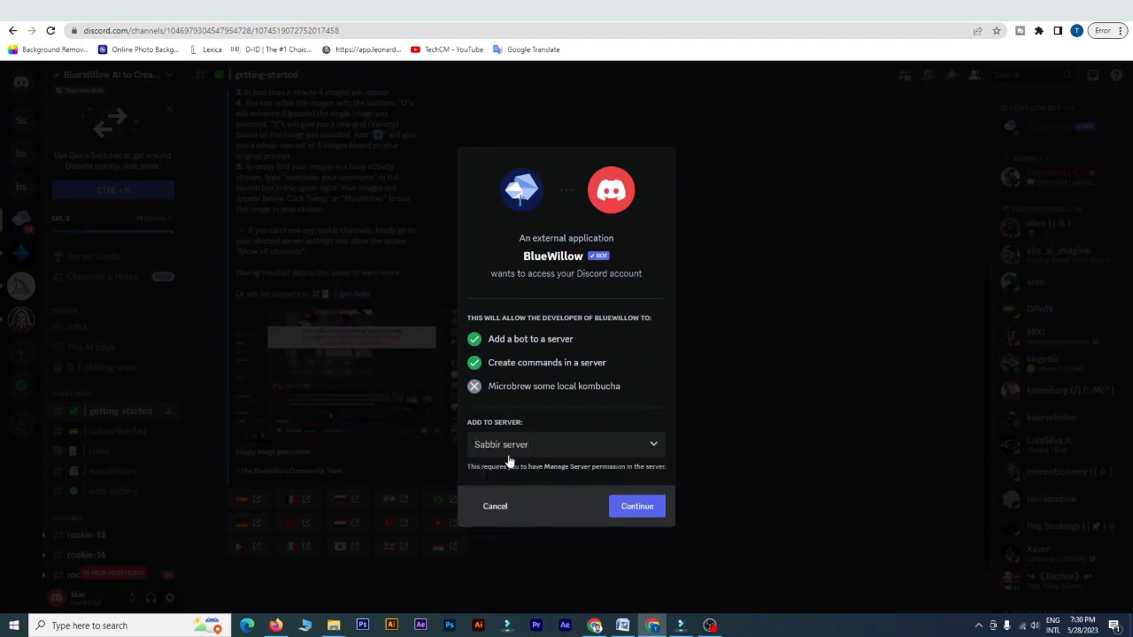
left_click(634, 513)
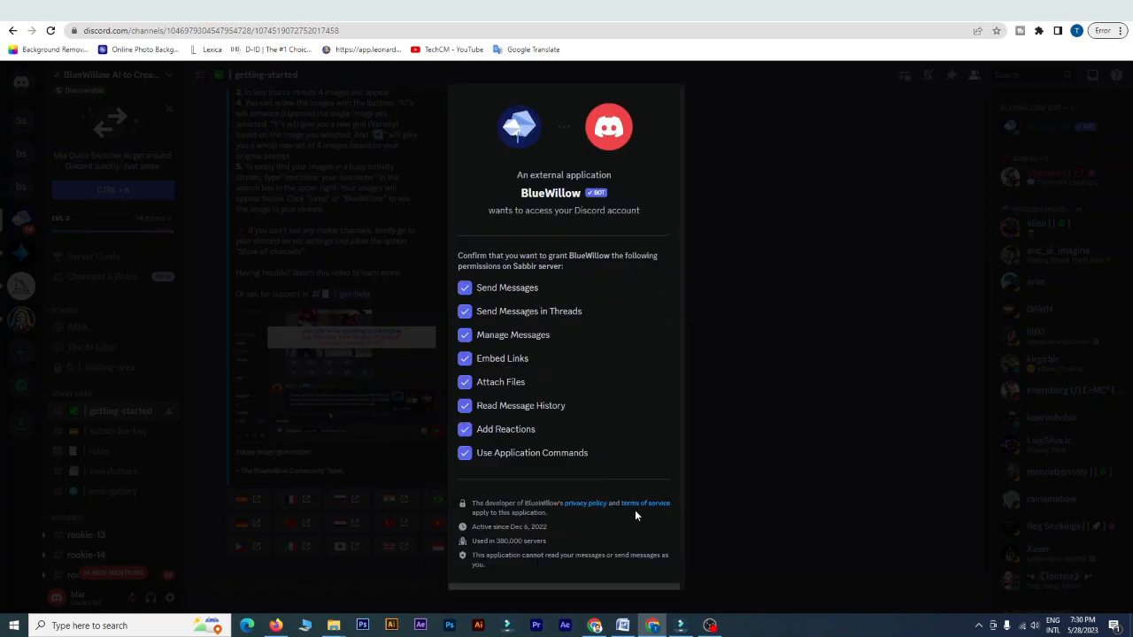
Step: Authorize BlueWillow with all the requested permissions, complete the human check and close the confirmation
scroll(569, 299, "down", 1)
left_click(641, 575)
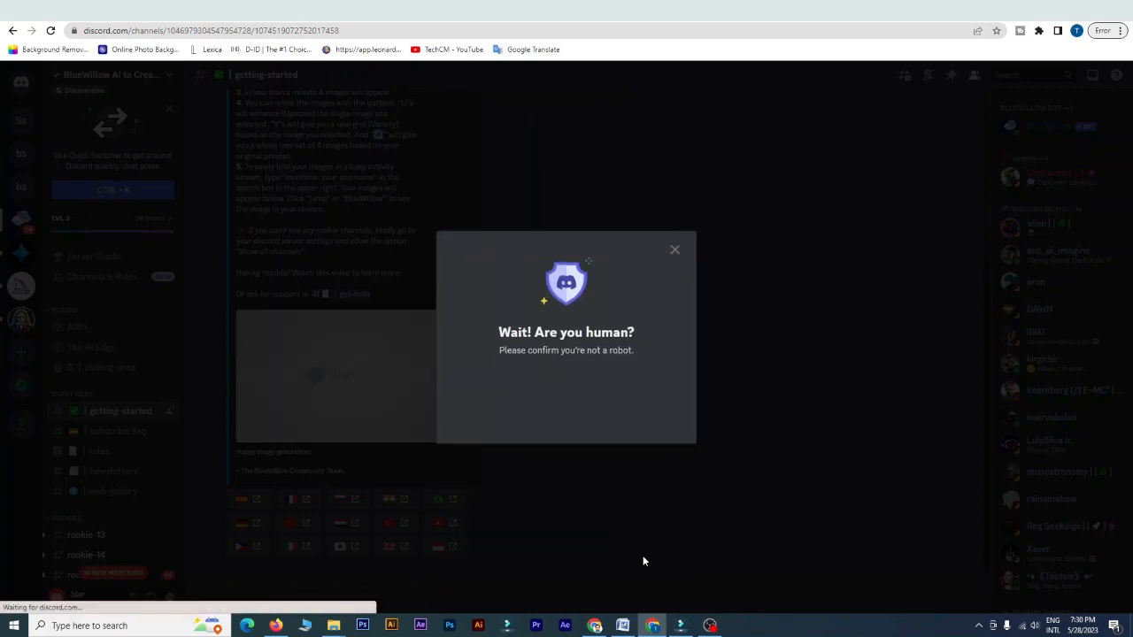
left_click(499, 398)
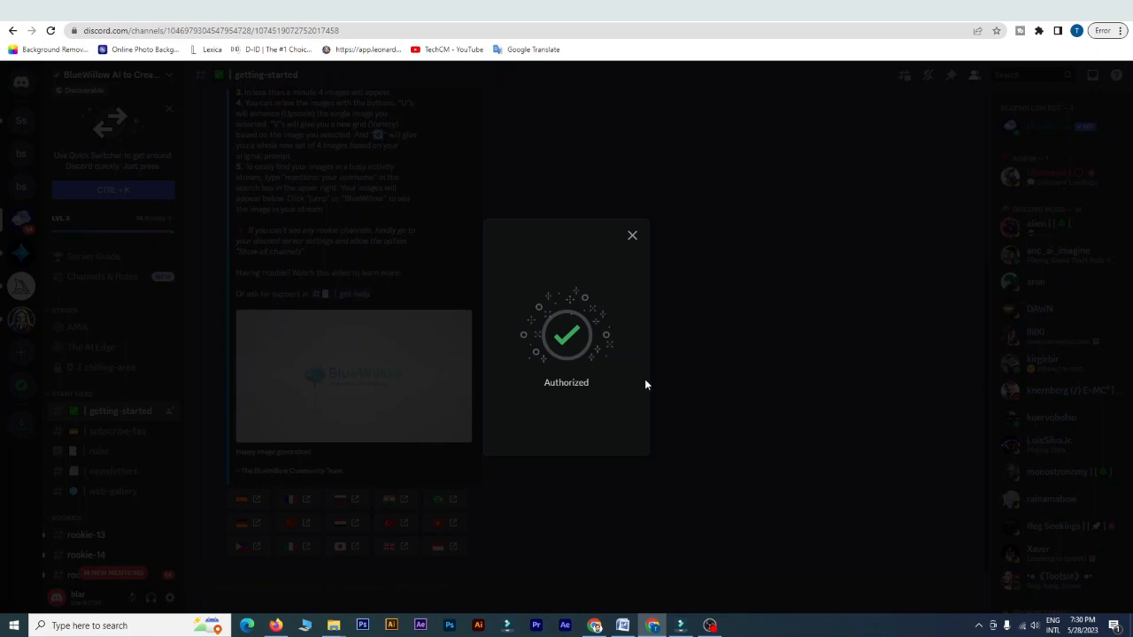
left_click(726, 361)
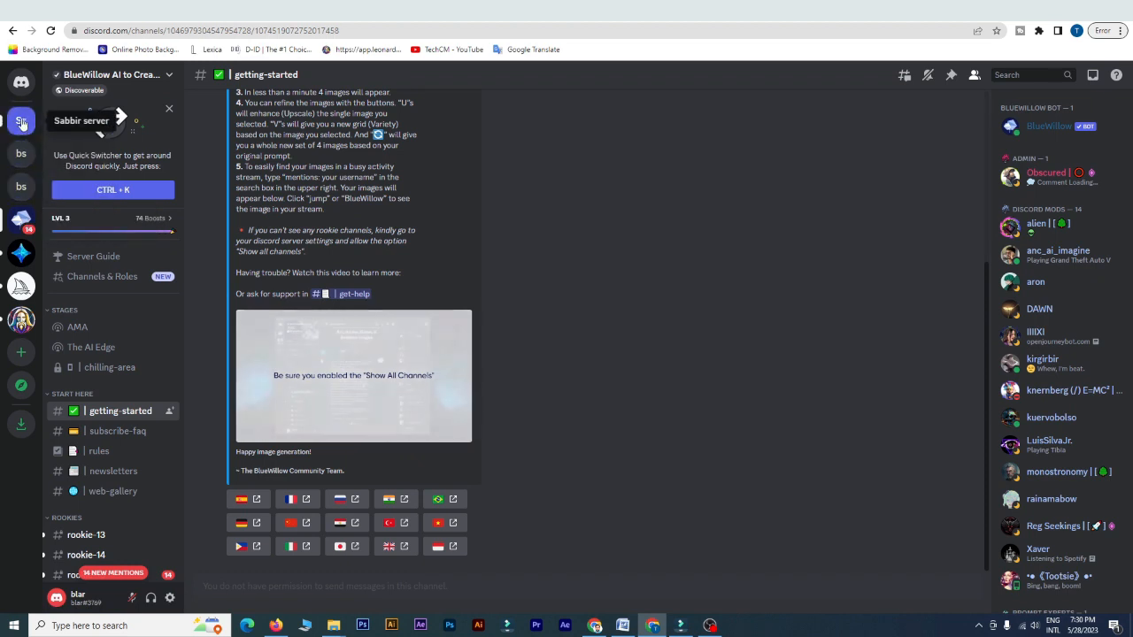
Step: Go to the personal server's general channel and enter BlueWillow's /imagine command with its prompt field
left_click(21, 122)
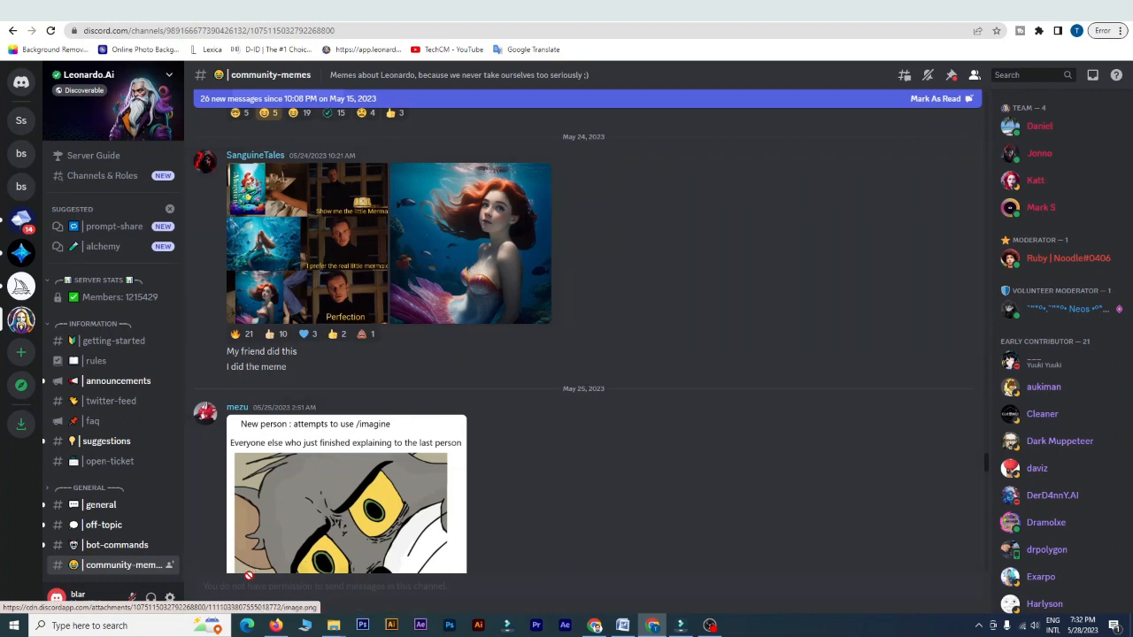
left_click(21, 221)
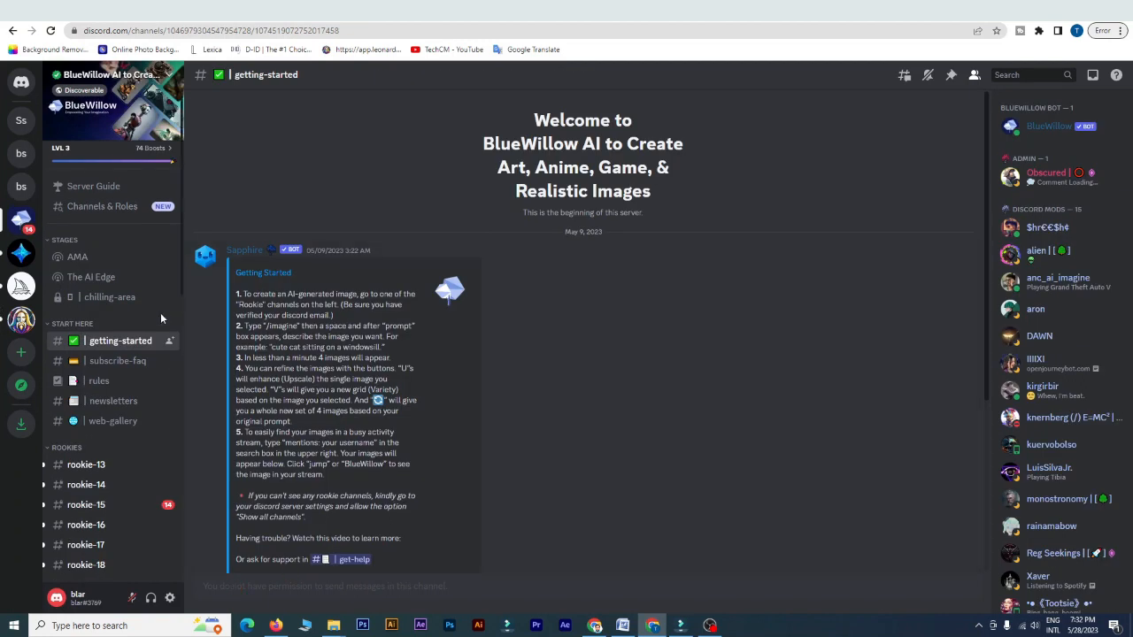
left_click(22, 120)
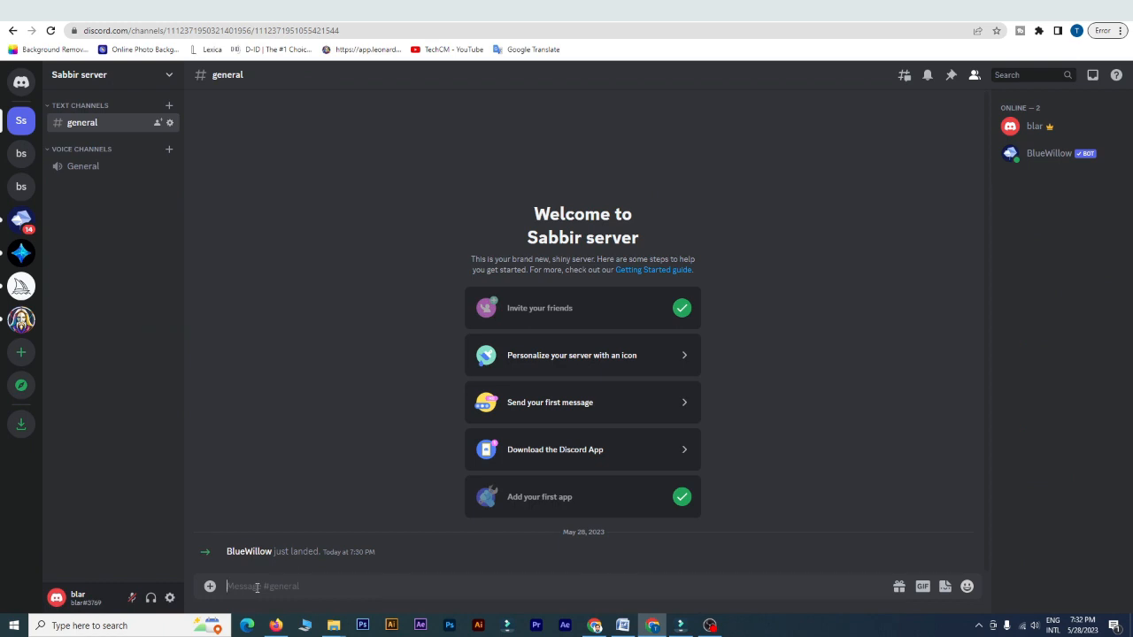
type("/imagine")
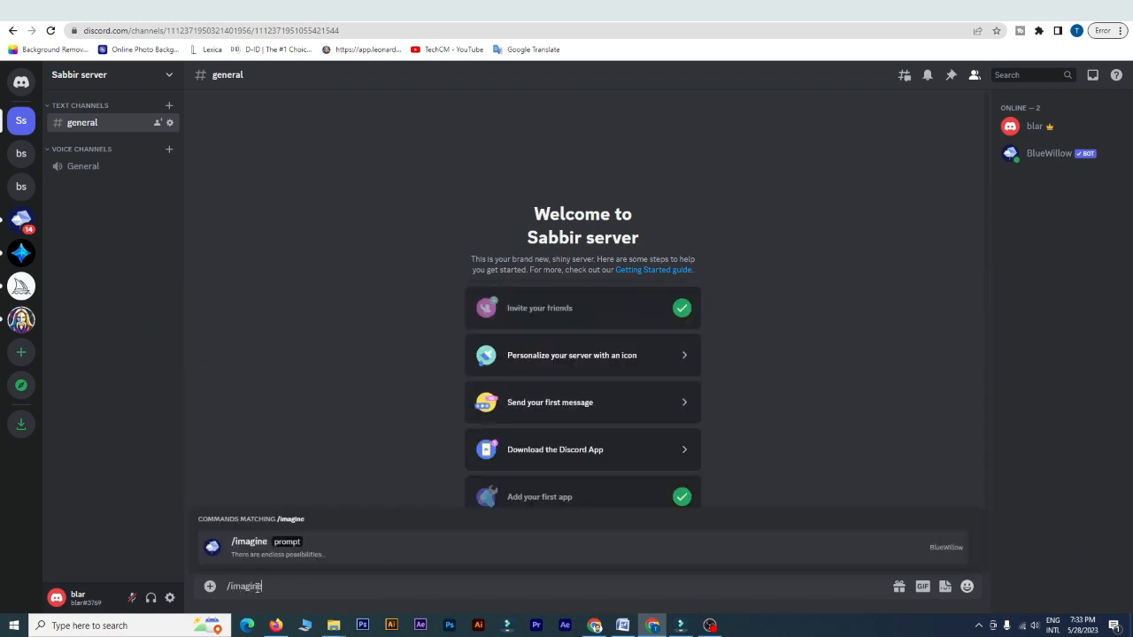
left_click(293, 546)
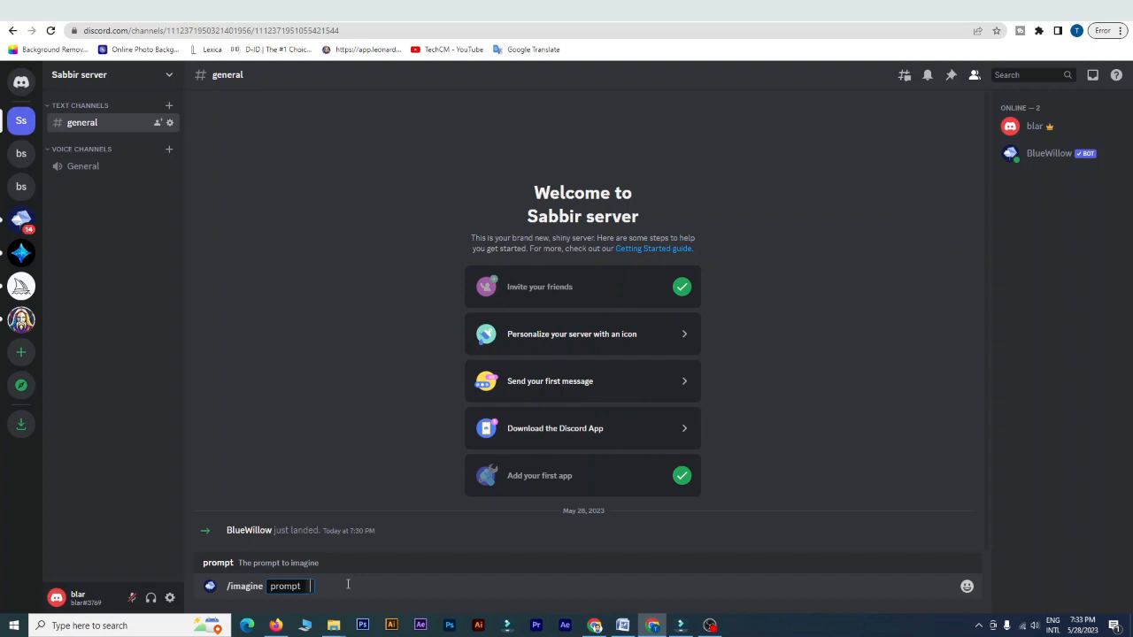
Step: Submit the prompt "a cut boy 8years old walking in the garden, half smile and camera face, realistic carton character, 8k pixel"
type("a cut boy 8years old walking in the garden")
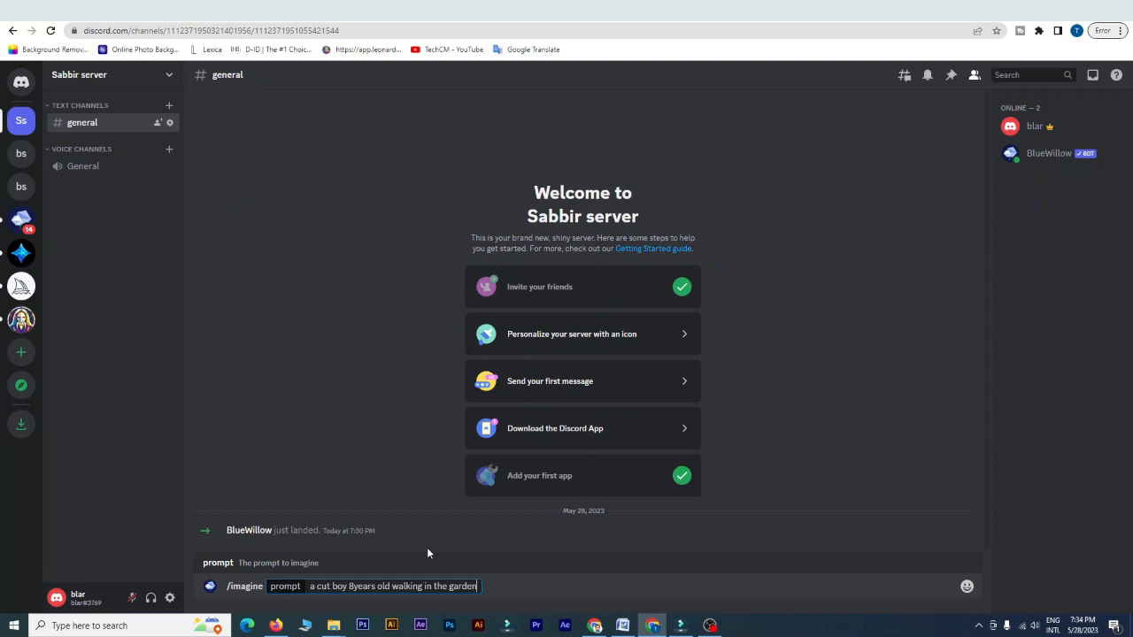
type(", half smile")
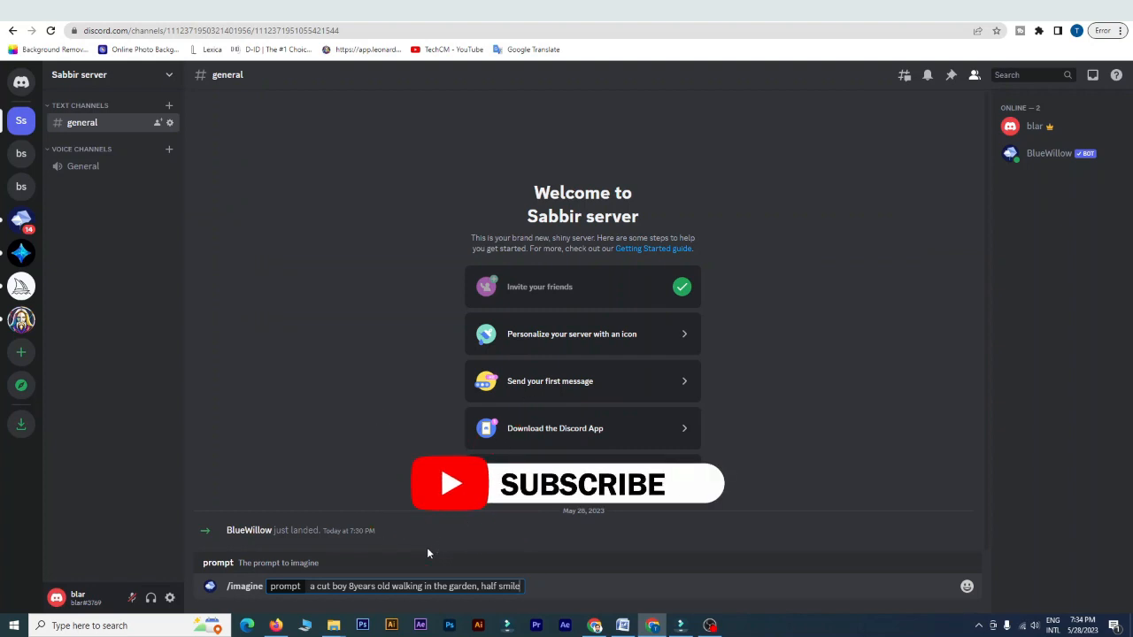
type("and camera face, ")
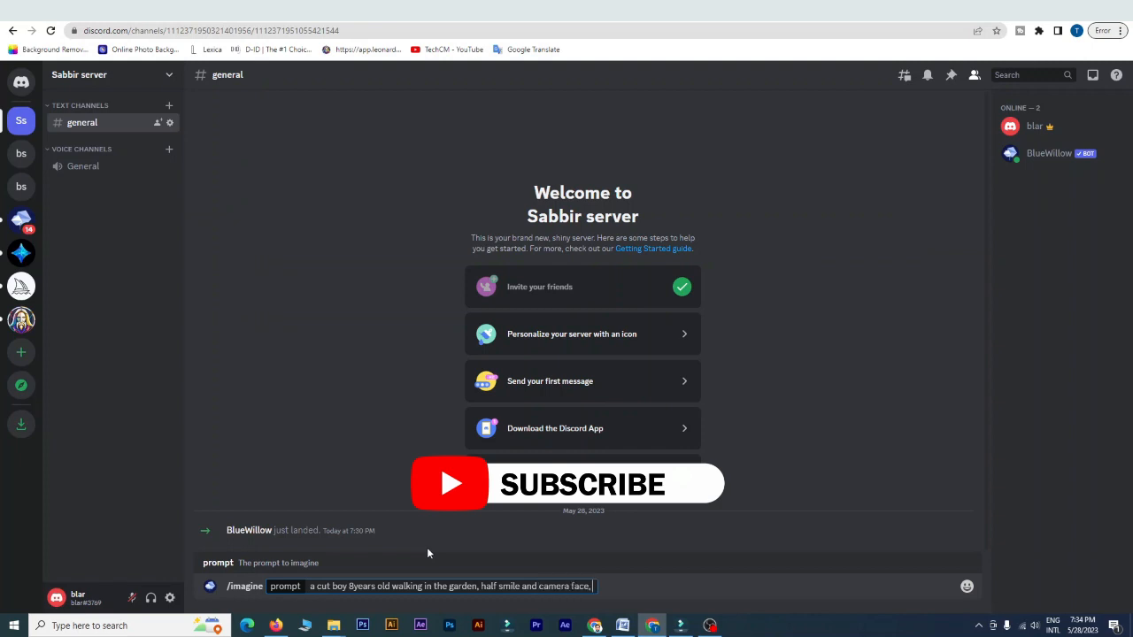
type("8ealistic carton character,")
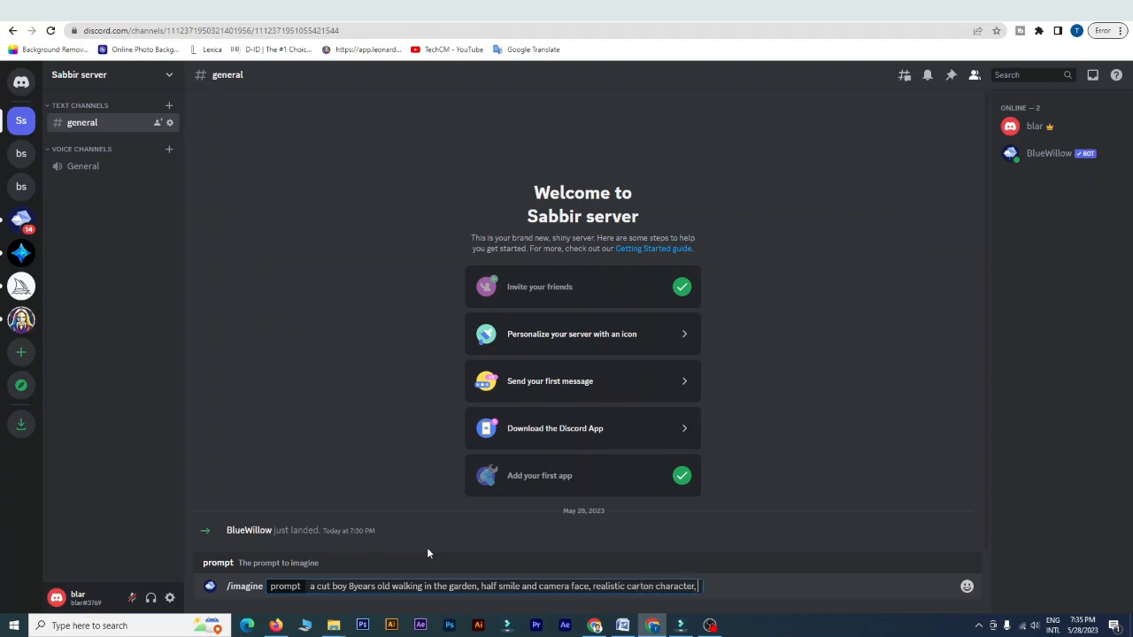
type(" 8k pixel")
key("Return")
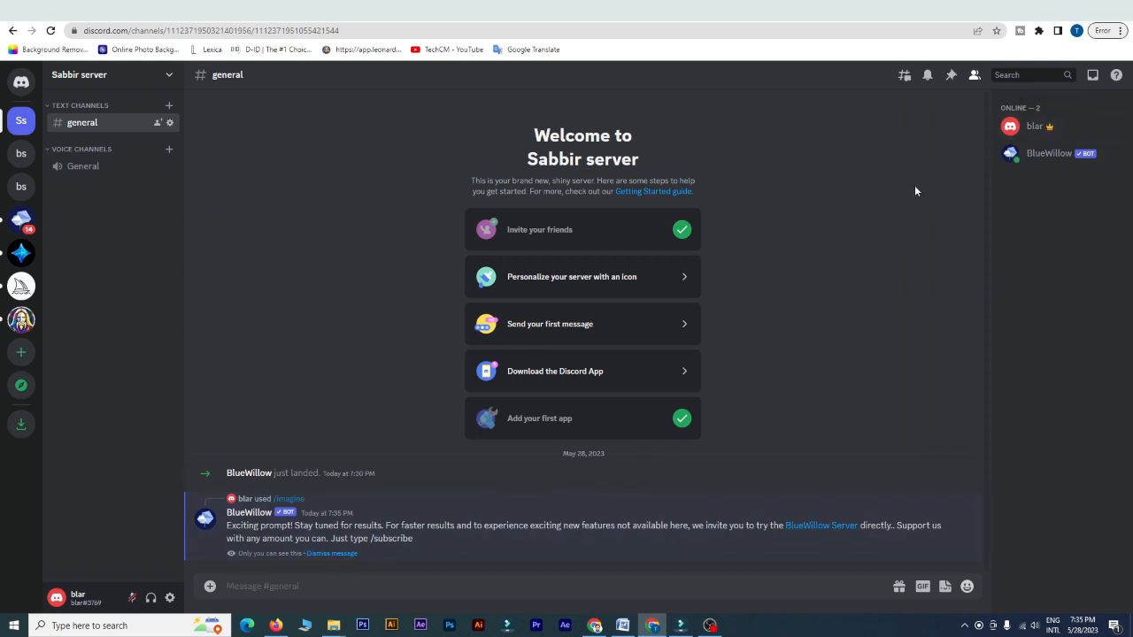
Step: Check the inbox mentions for the generated result, and view the boy image grid enlarged in the general channel
left_click(1093, 77)
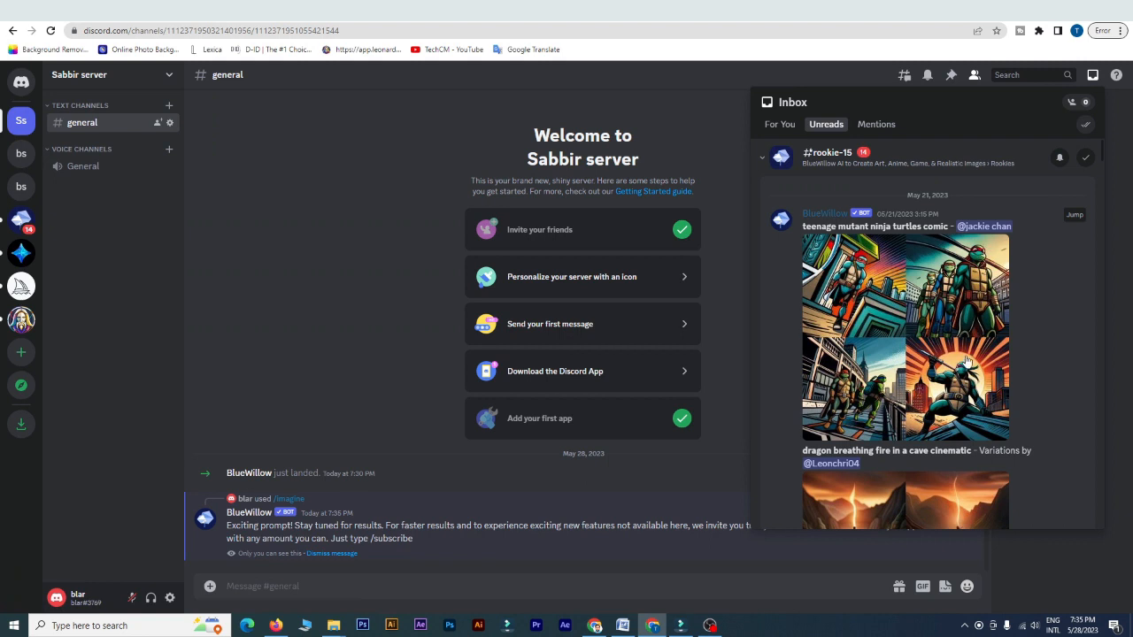
scroll(971, 354, "down", 3)
scroll(968, 354, "up", 3)
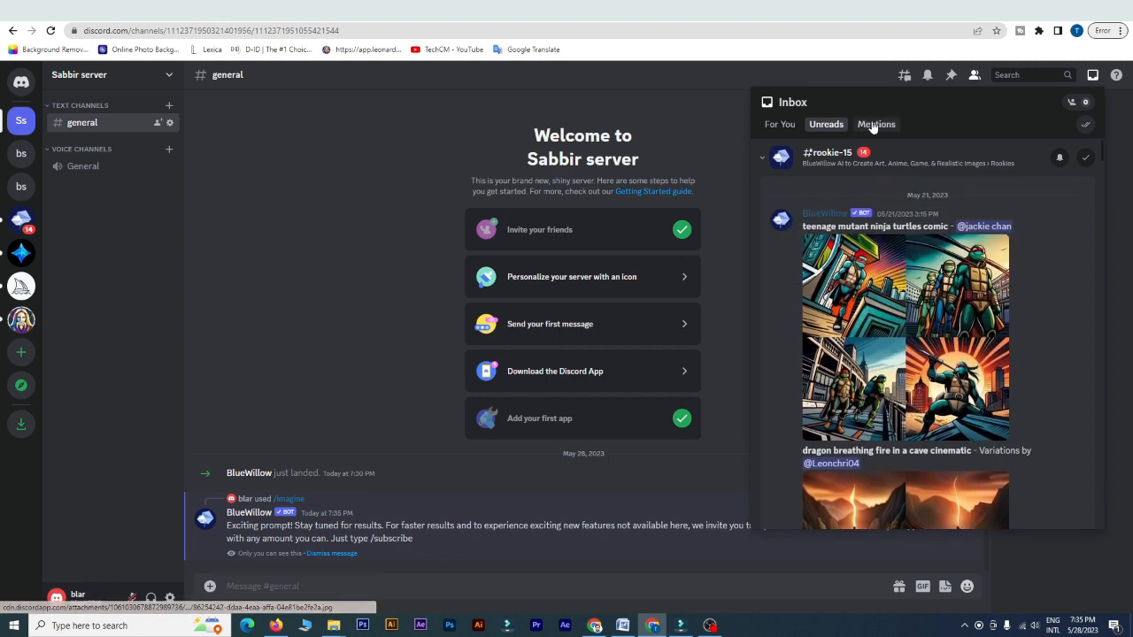
left_click(876, 124)
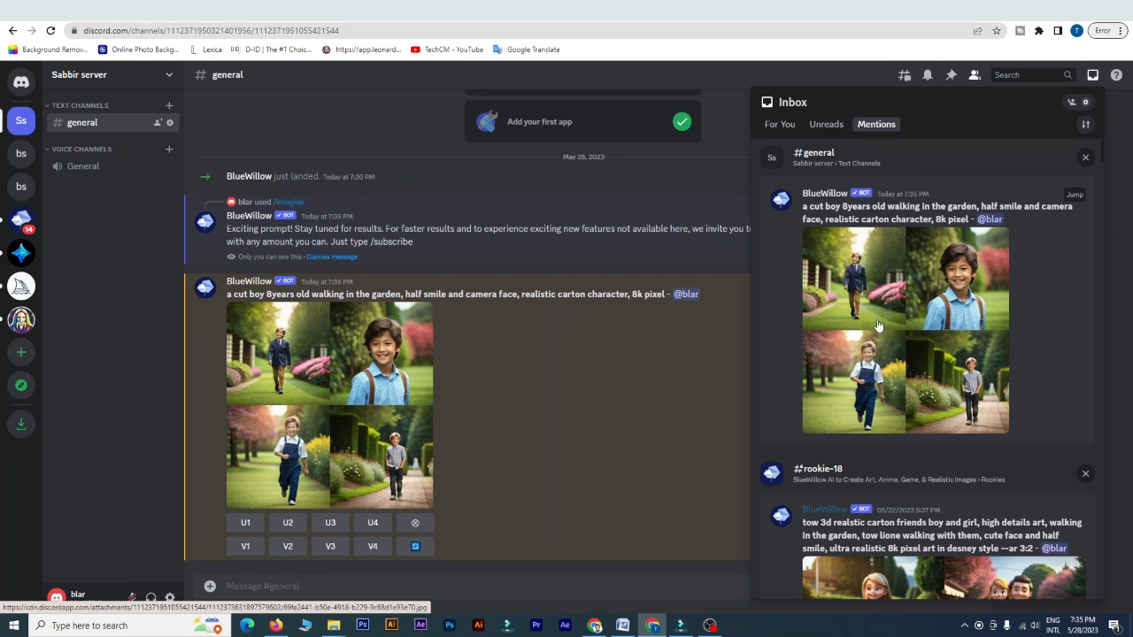
left_click(624, 182)
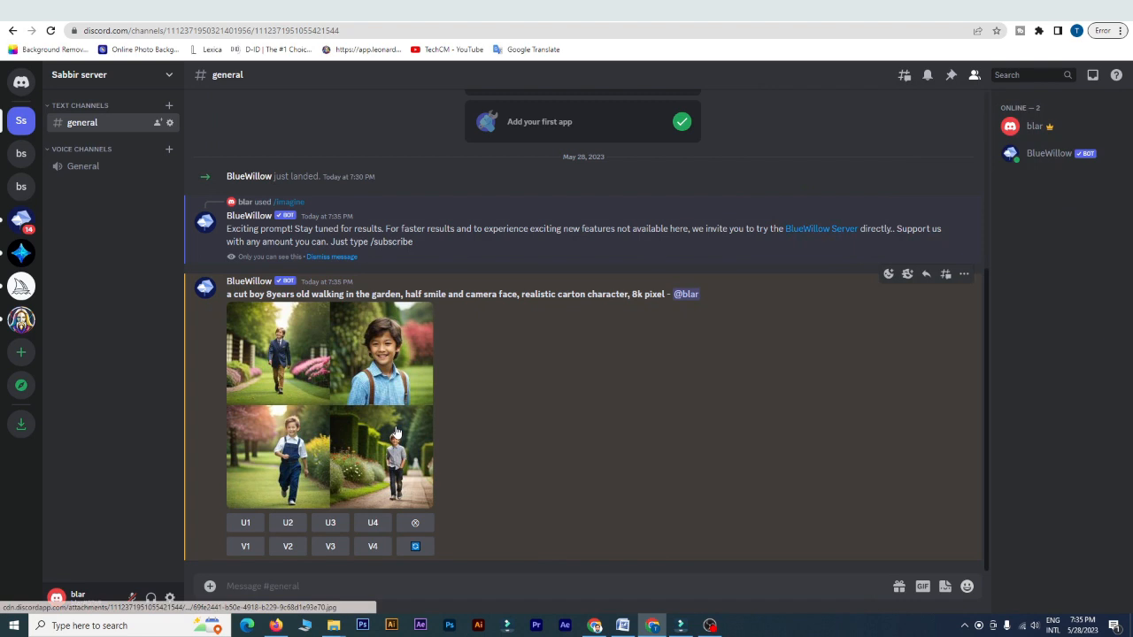
left_click(365, 374)
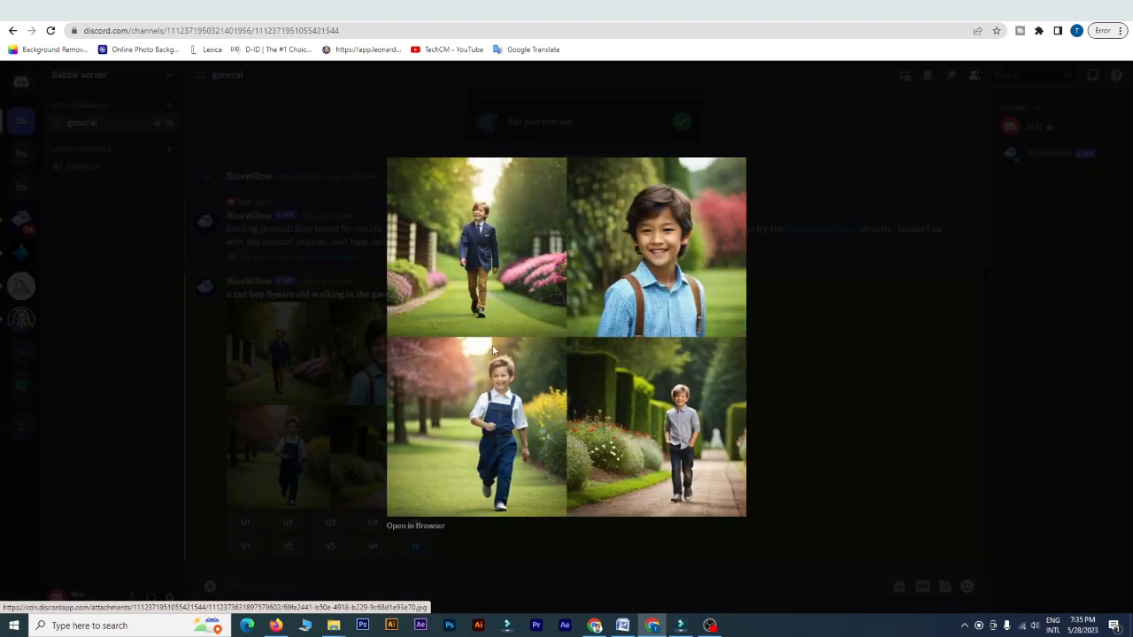
left_click(793, 341)
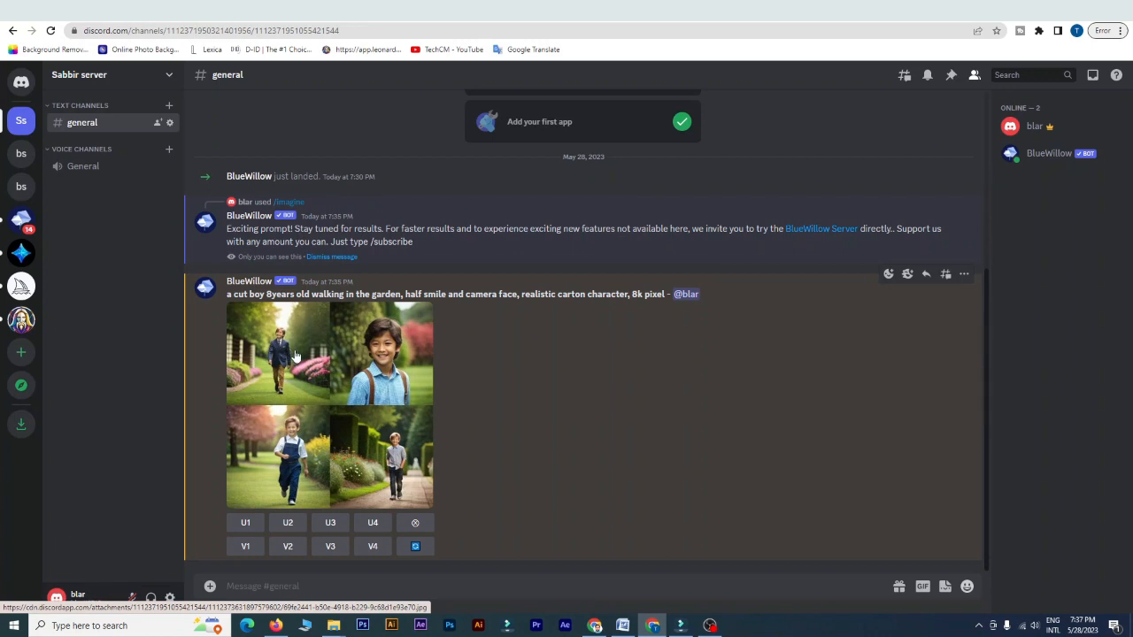
Step: Generate variations of the first boy image with V1 and compare the new grid with the original one
left_click(247, 547)
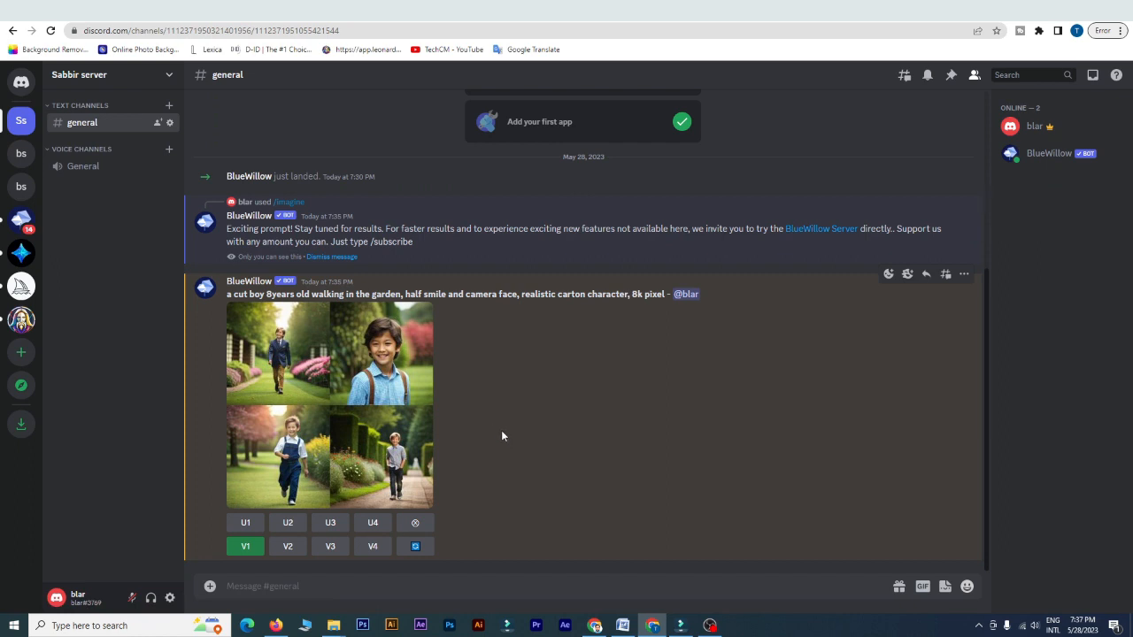
left_click(1092, 77)
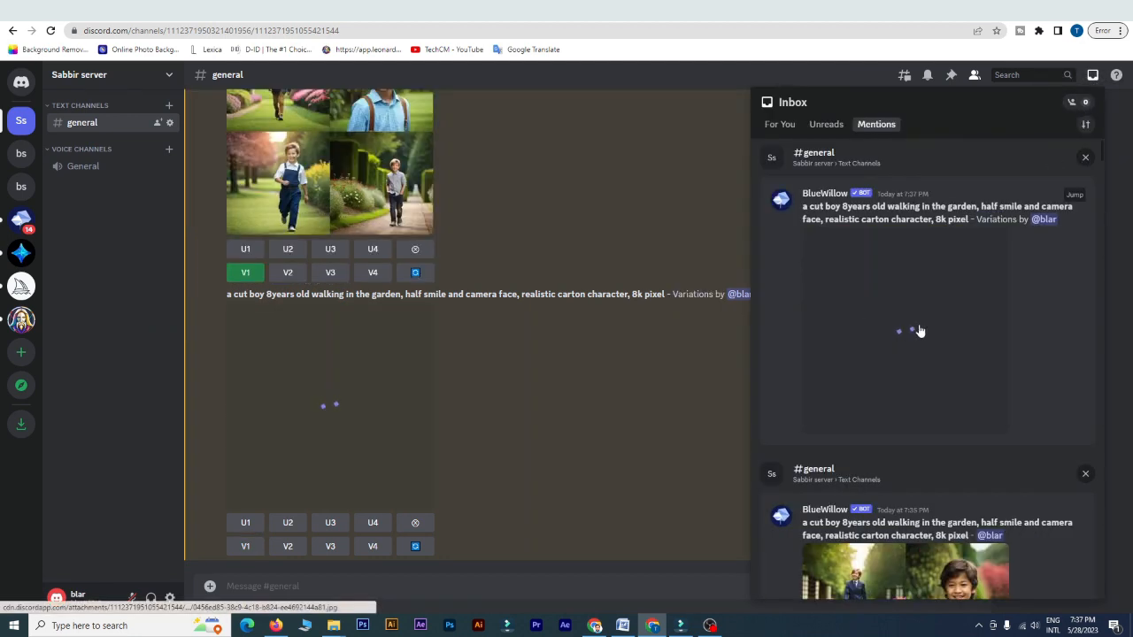
left_click(598, 402)
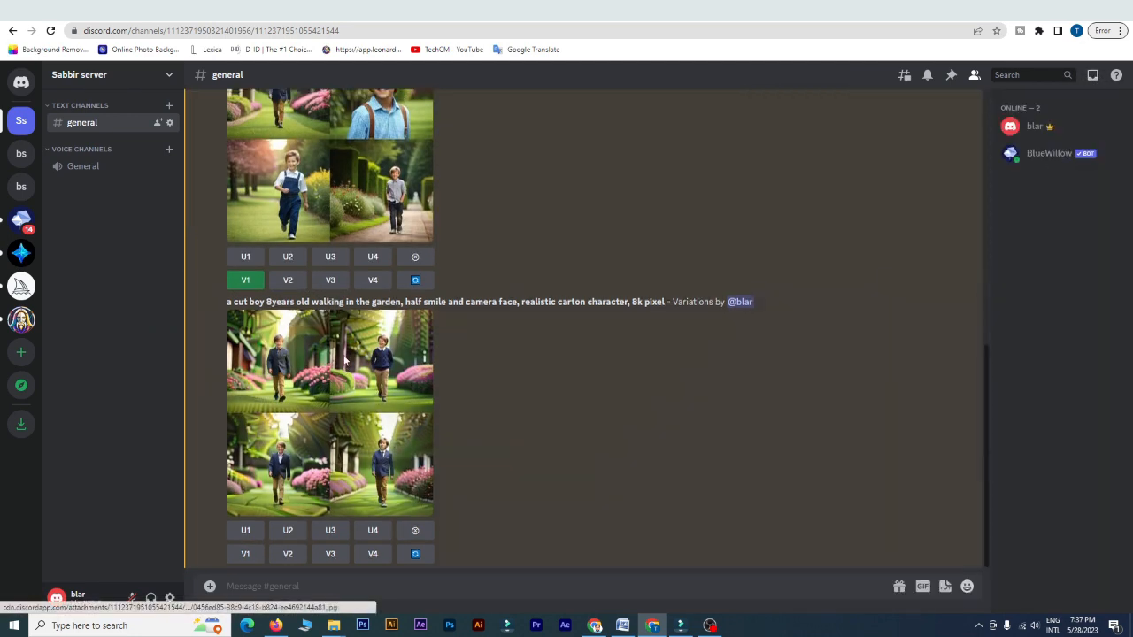
scroll(345, 360, "up", 2)
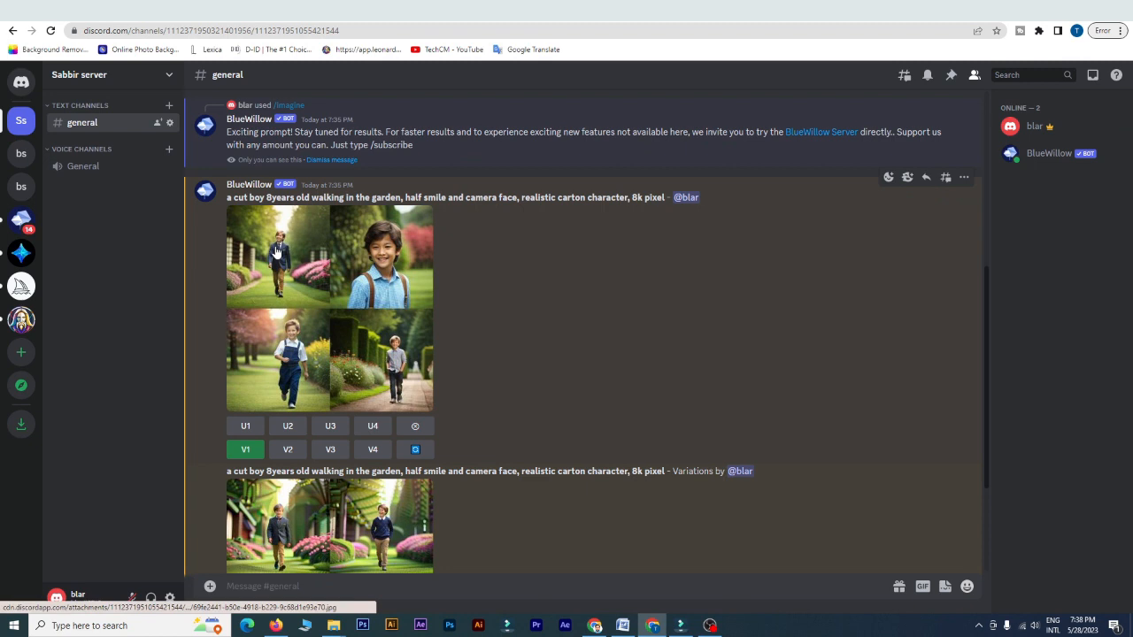
scroll(276, 256, "down", 2)
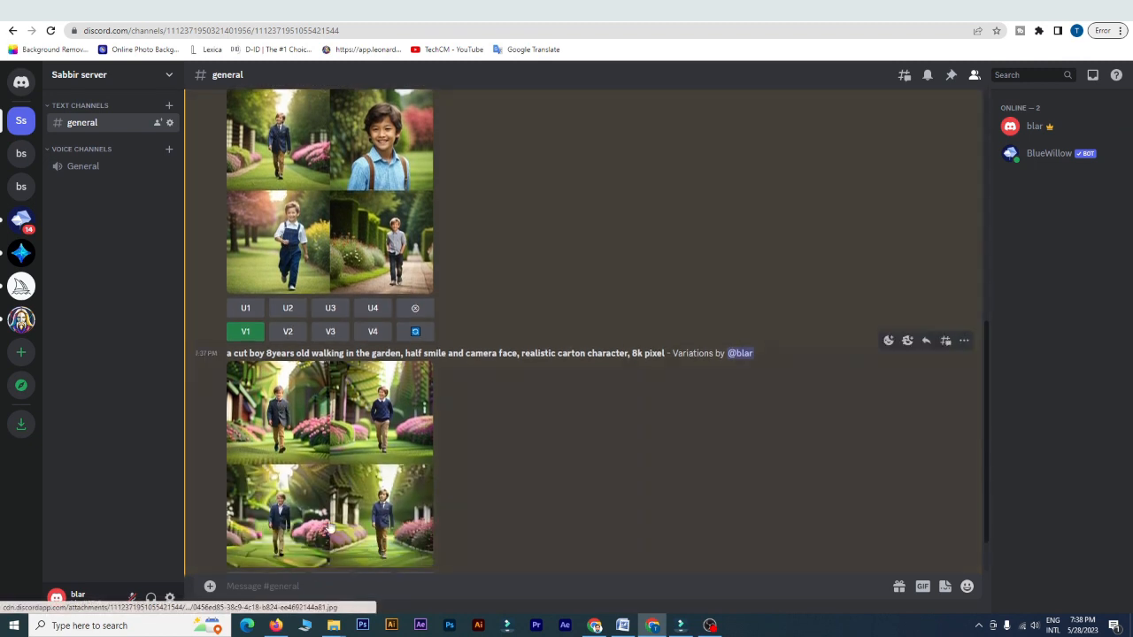
Step: View the grid of boy image variations enlarged in the general channel, and close the enlarged view
left_click(340, 419)
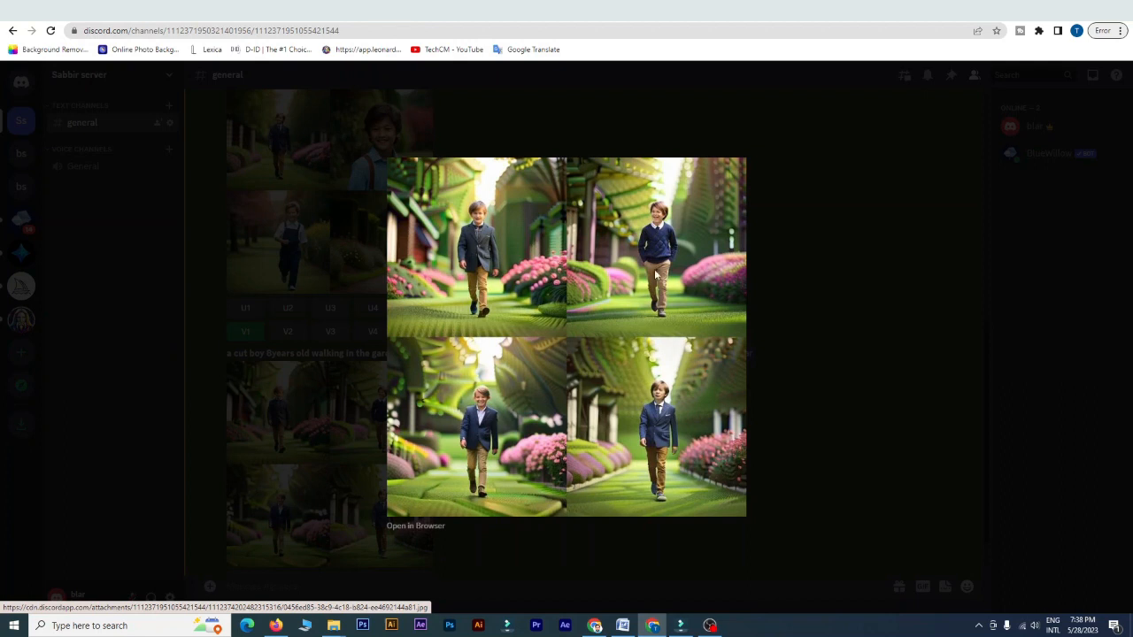
left_click(766, 419)
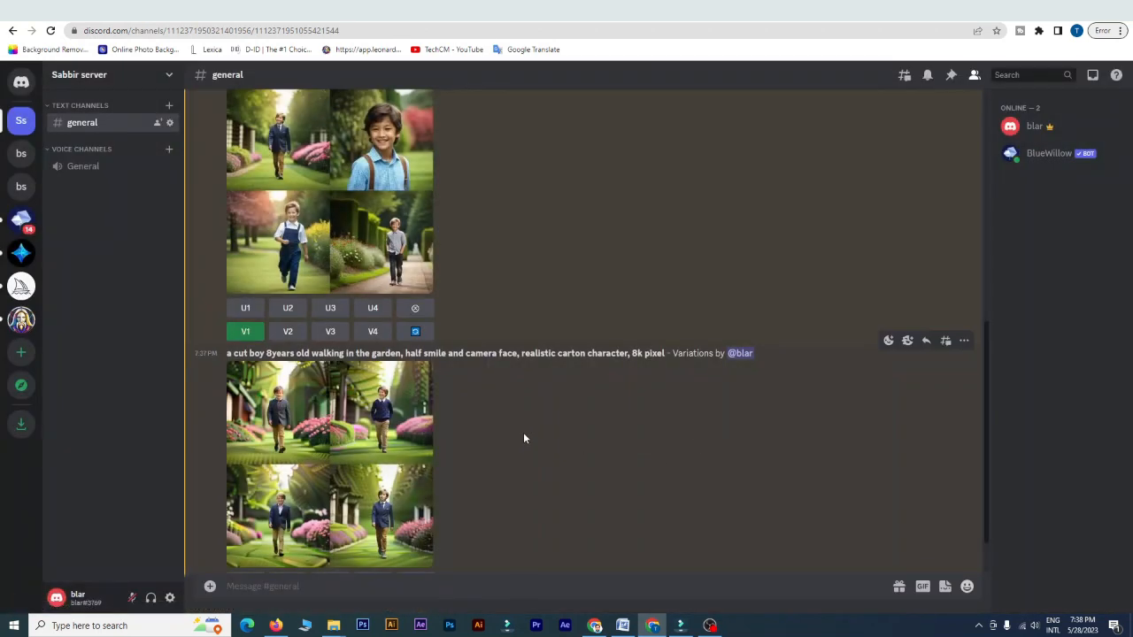
Step: Regenerate the original boy image grid from the same prompt and check the inbox mentions for the new result
scroll(354, 416, "up", 1)
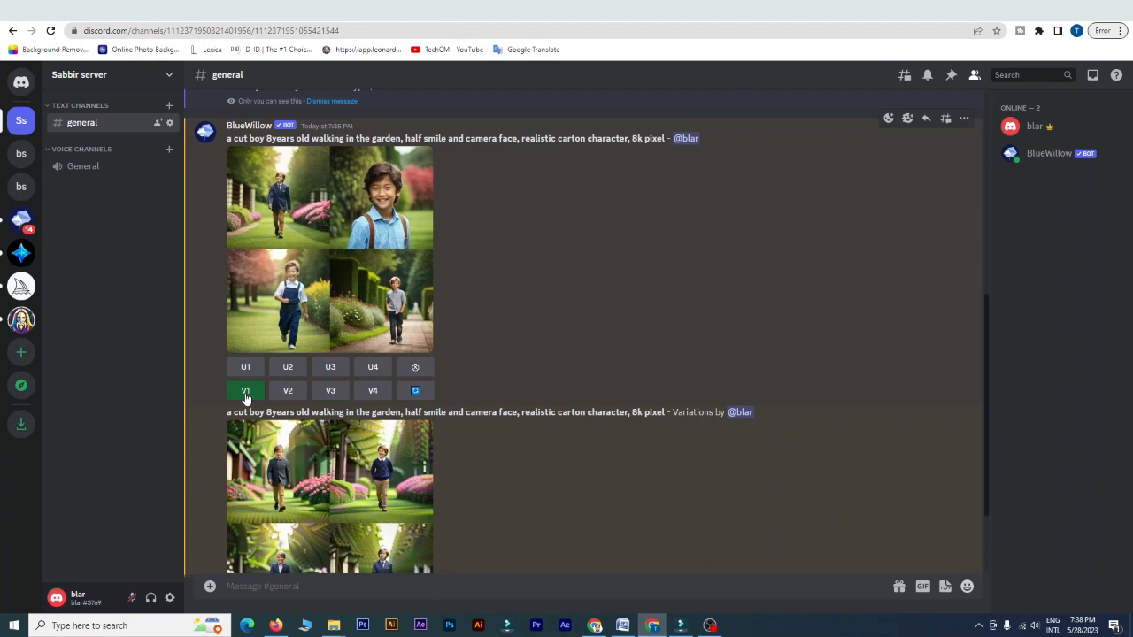
scroll(468, 426, "up", 1)
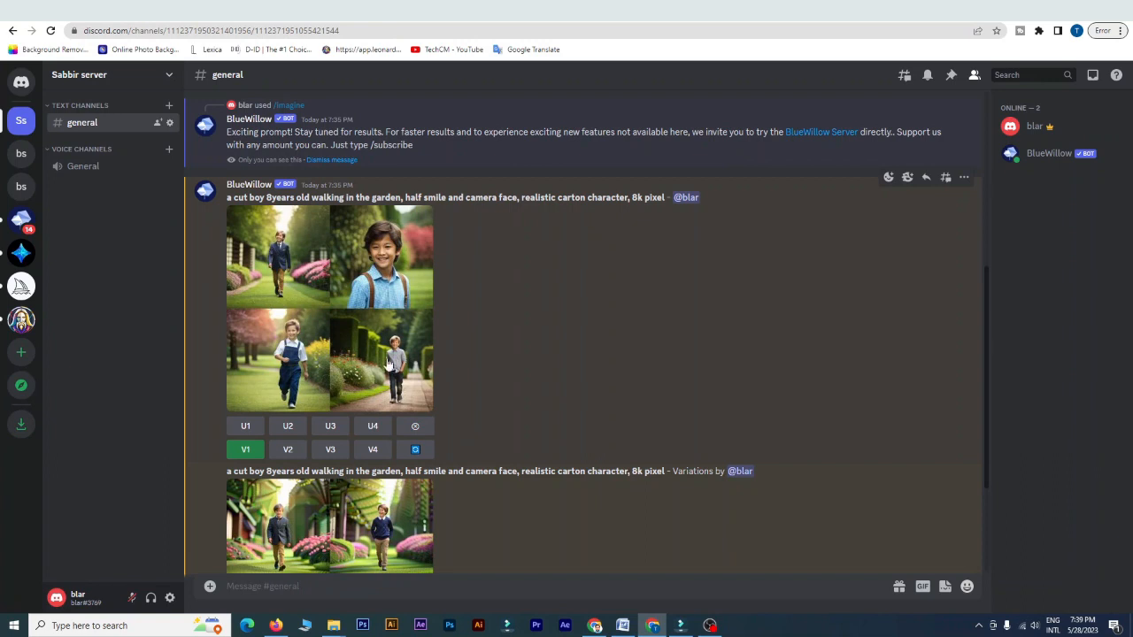
left_click(416, 450)
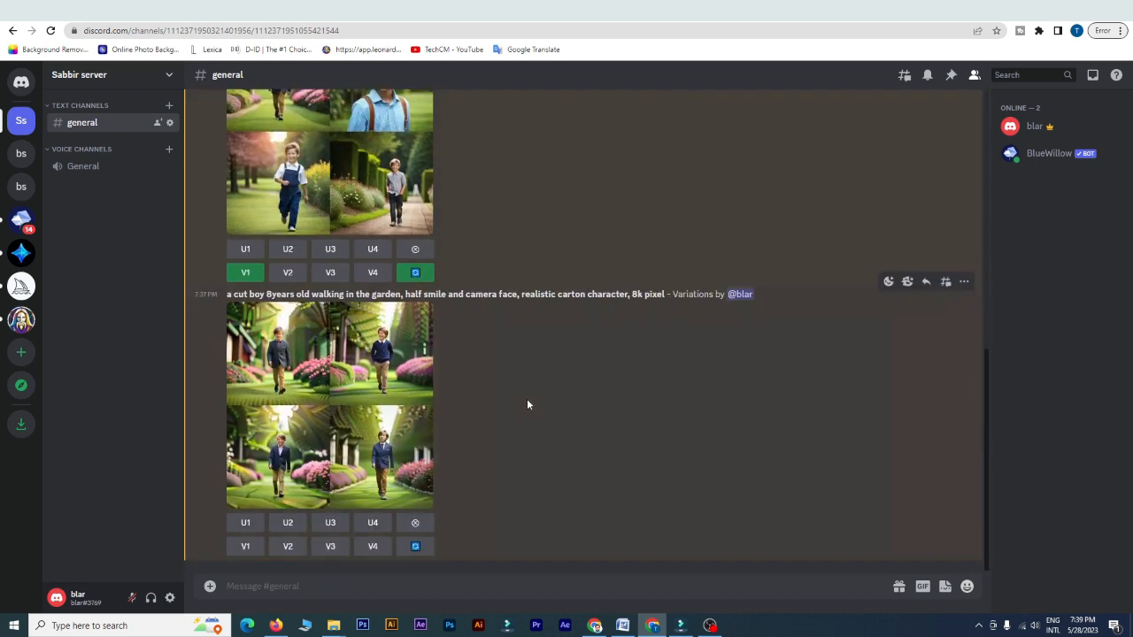
left_click(1094, 78)
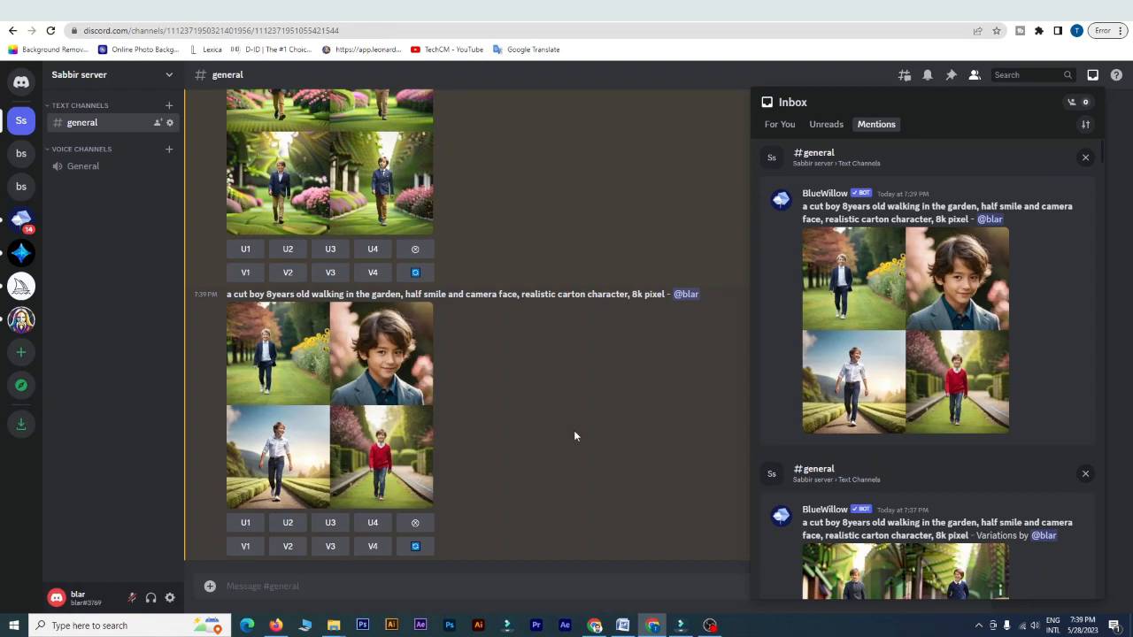
left_click(568, 387)
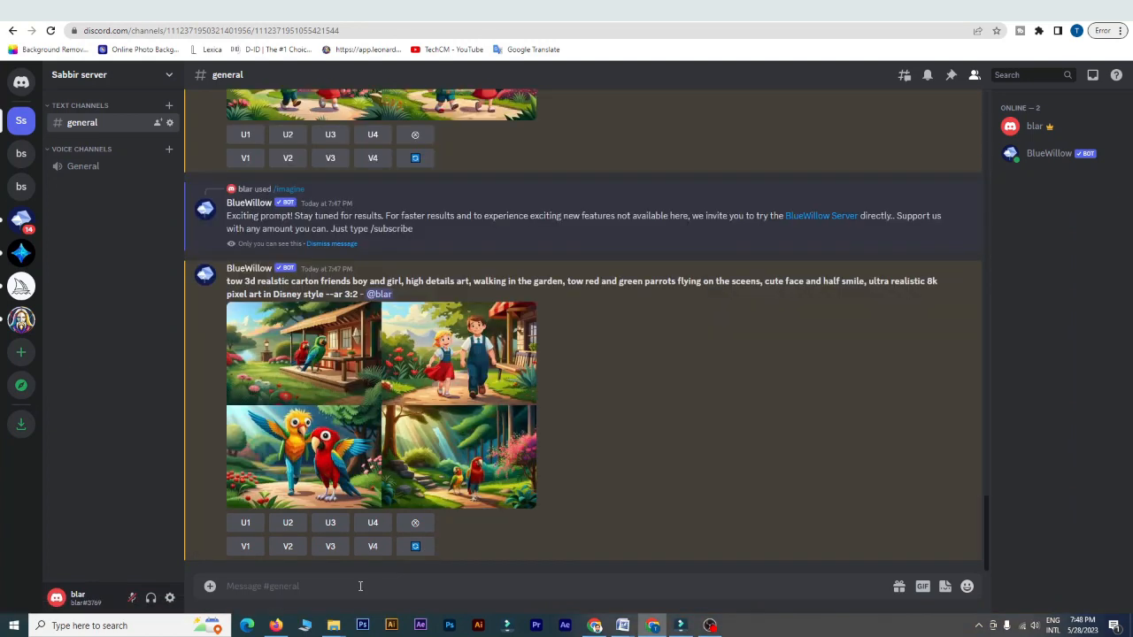
Step: Submit the /imagine prompt "tow 3d realstic carton friends boy and girl, high details art, walking in the garden, cute face and half smile, ultra realistic 8k pixel art in Disney style --ar 3:2"
type("/")
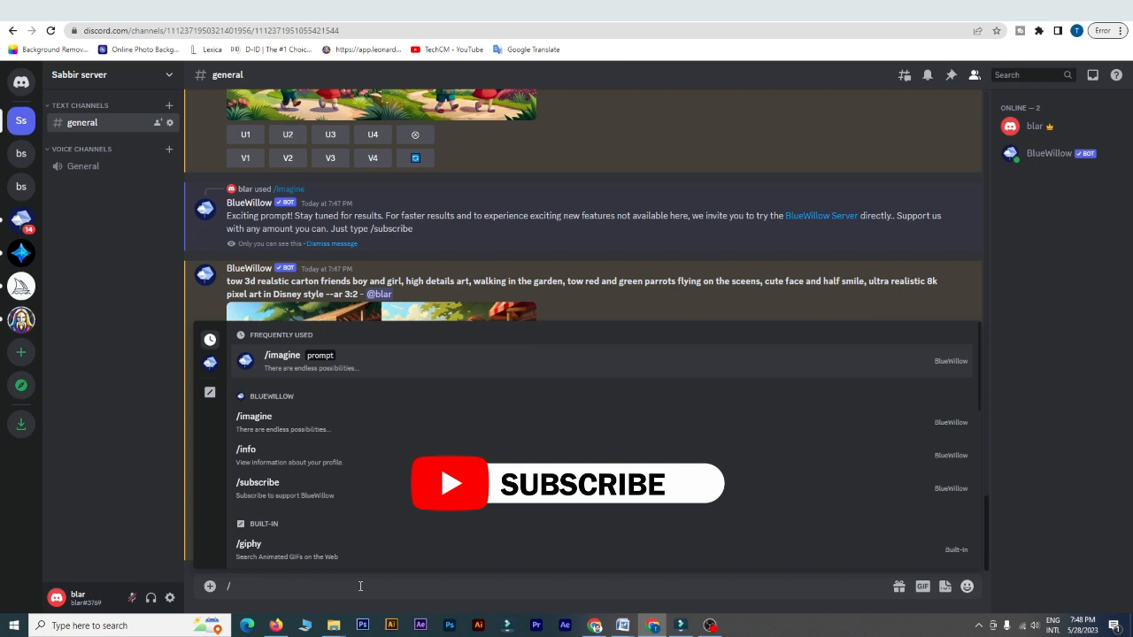
type("imagine")
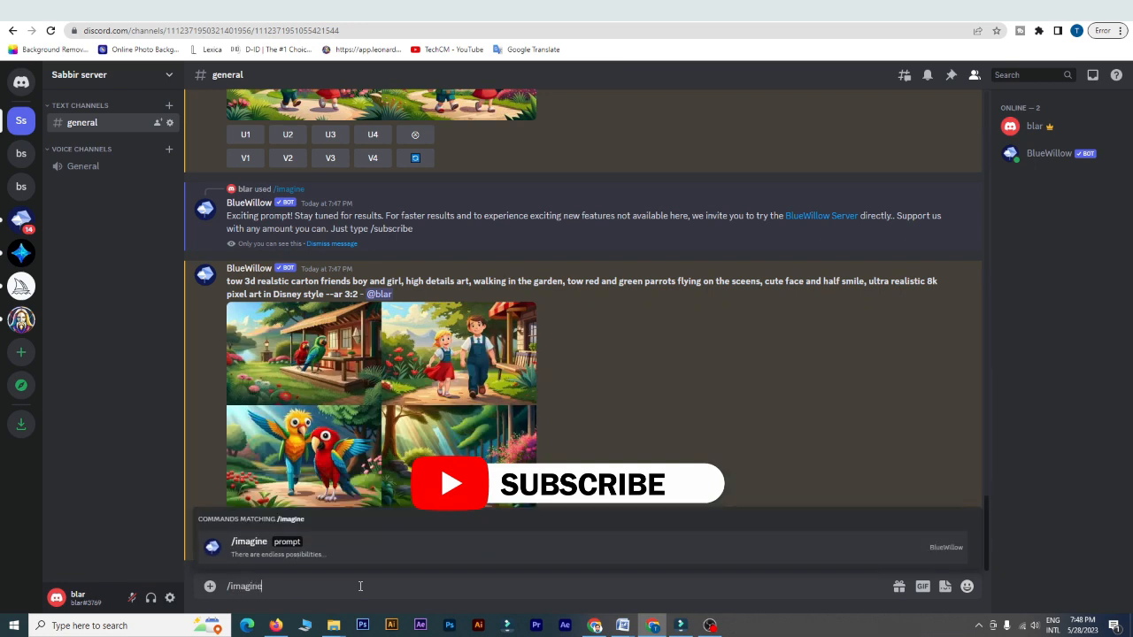
left_click(280, 552)
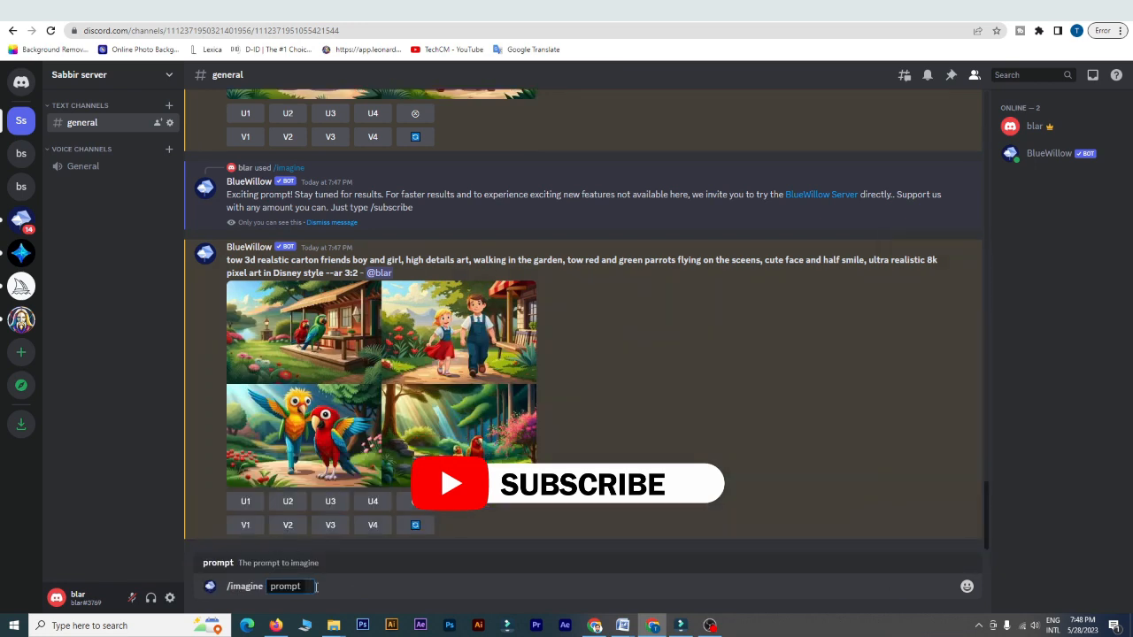
type("tow 3d realstic carton friends boy and girl, high details art, walking in the garden, tow red and green parrots flying on the sceens, cute face and half smile, ultra realistic 8k pixel art in Disney style --ar 3:2")
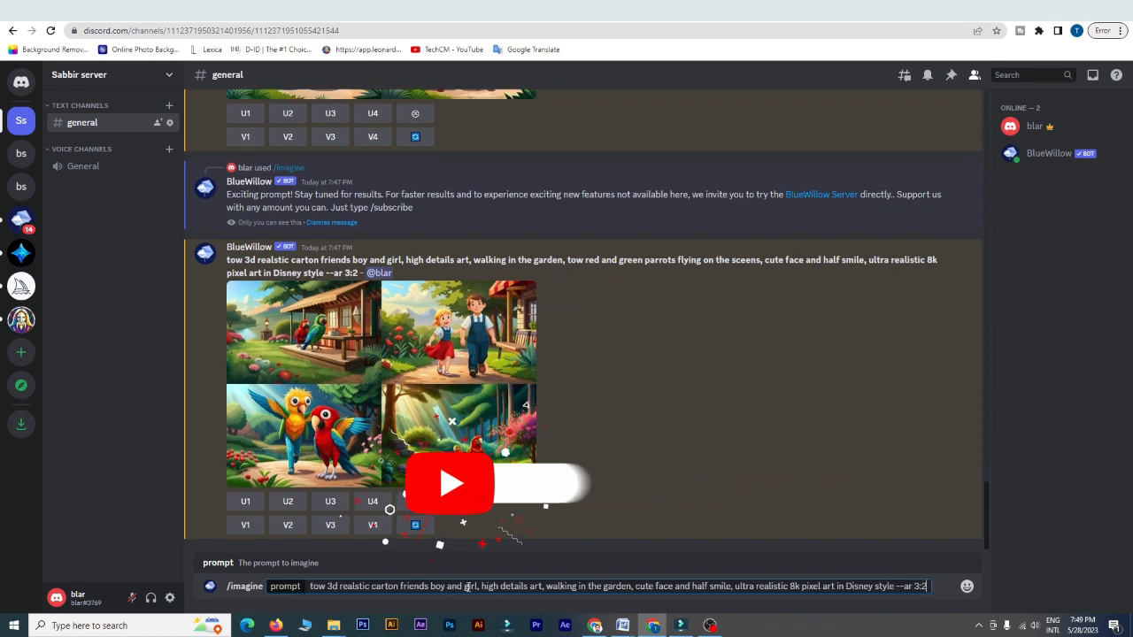
key("Return")
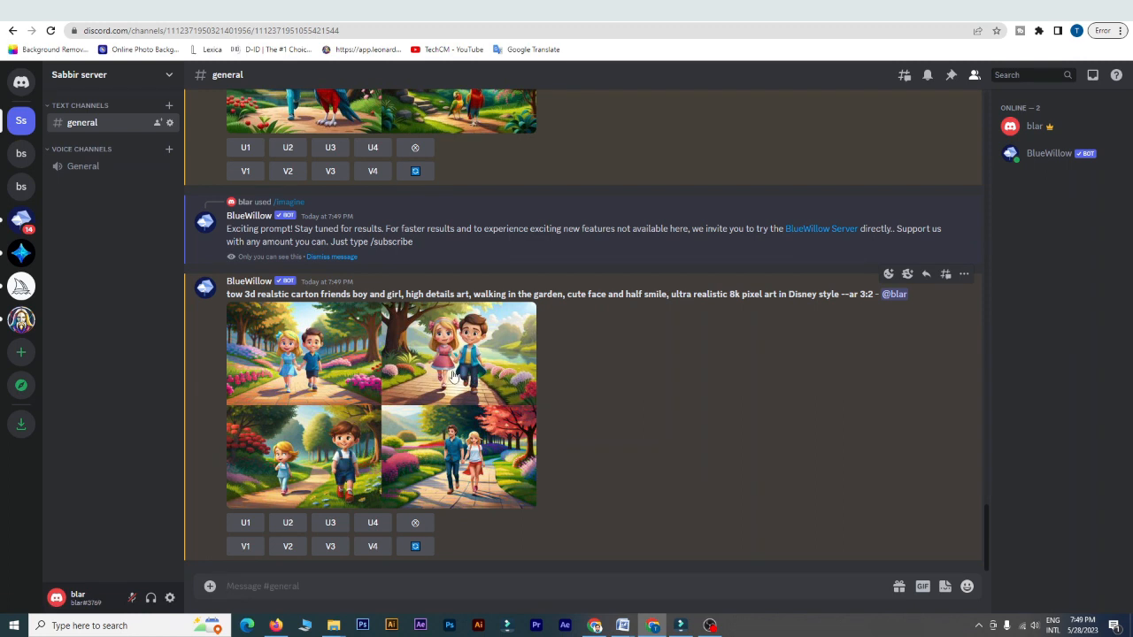
Step: View the newly generated cartoon boy-and-girl image grid enlarged, and close the enlarged view
left_click(452, 372)
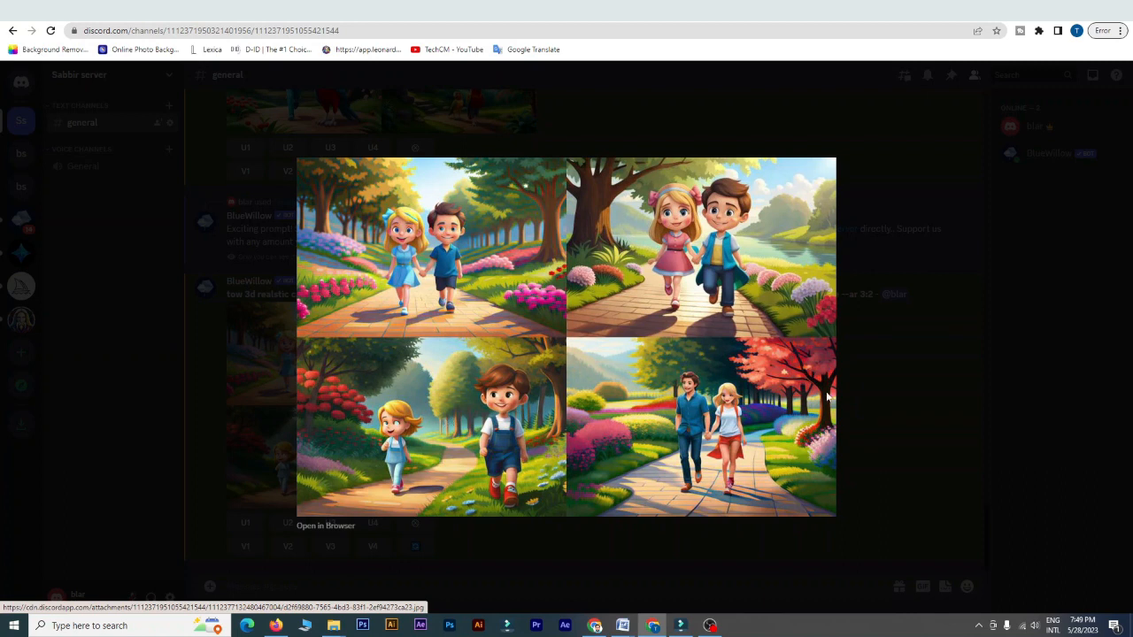
left_click(901, 396)
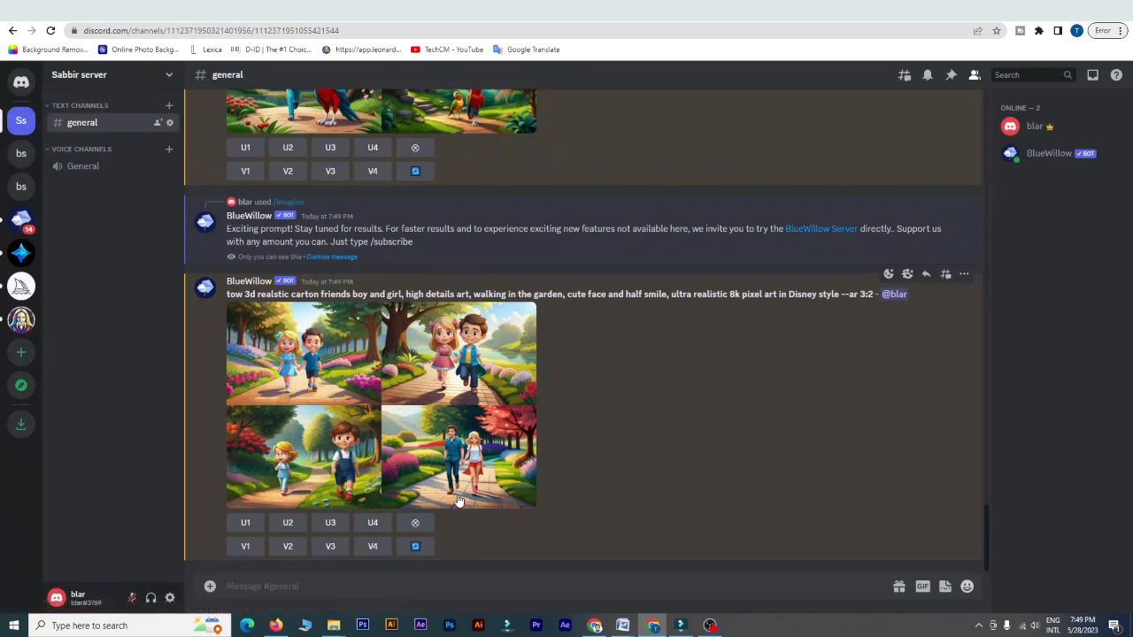
Step: Regenerate the cartoon boy-and-girl grid from the same prompt and check the inbox mentions for the new images
left_click(417, 546)
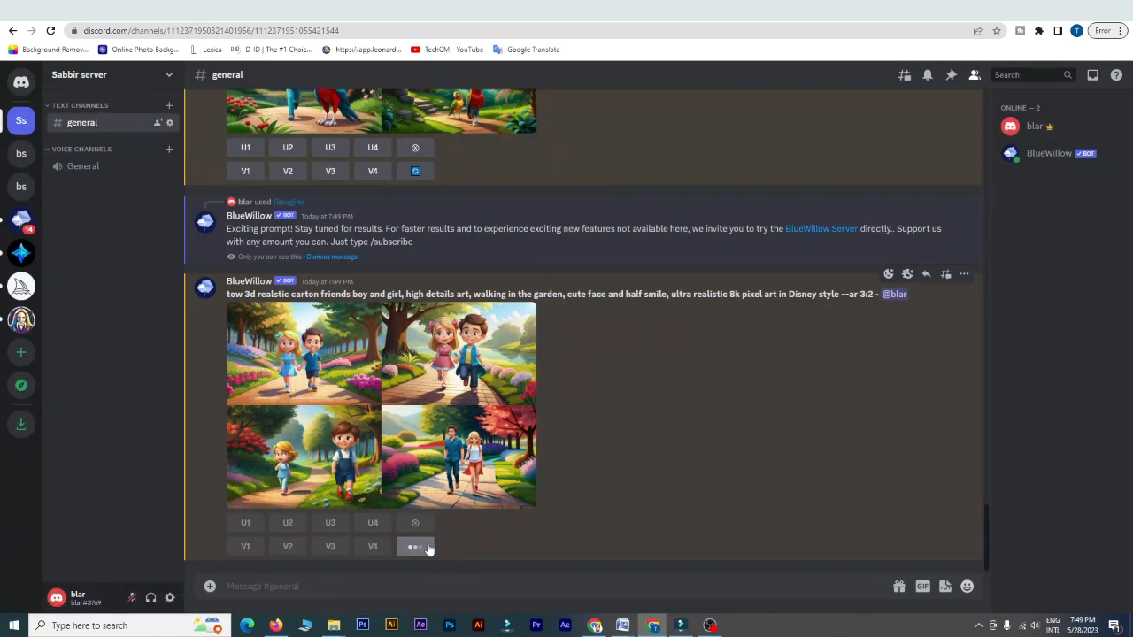
left_click(1092, 75)
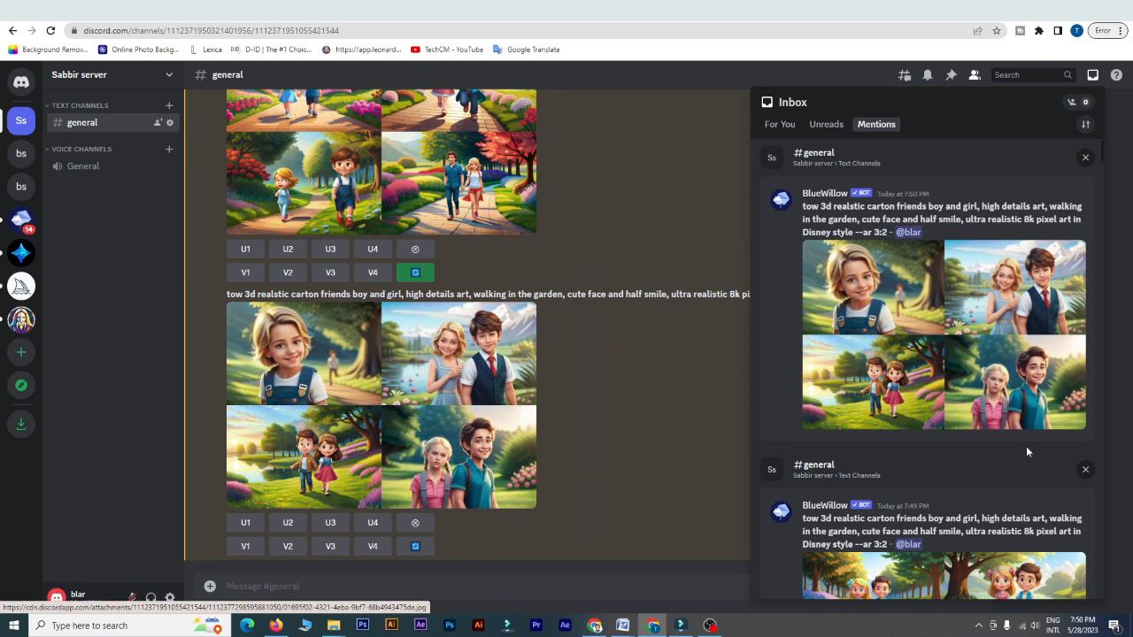
left_click(598, 228)
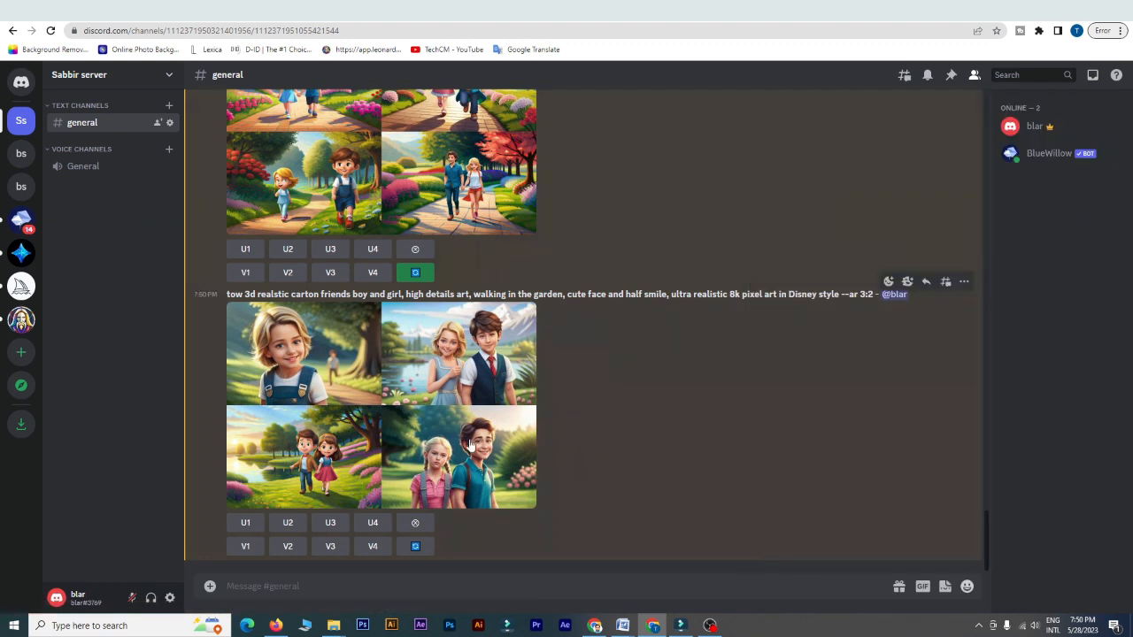
Step: View the regenerated boy-and-girl grid enlarged, and request variations of its third image with V3
left_click(363, 425)
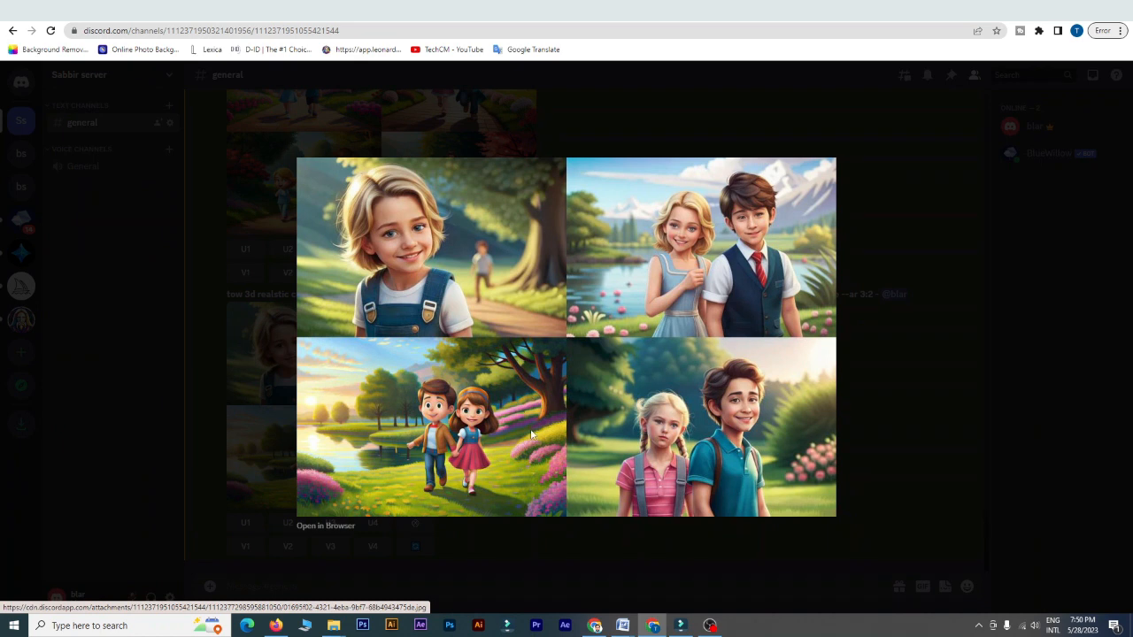
left_click(850, 425)
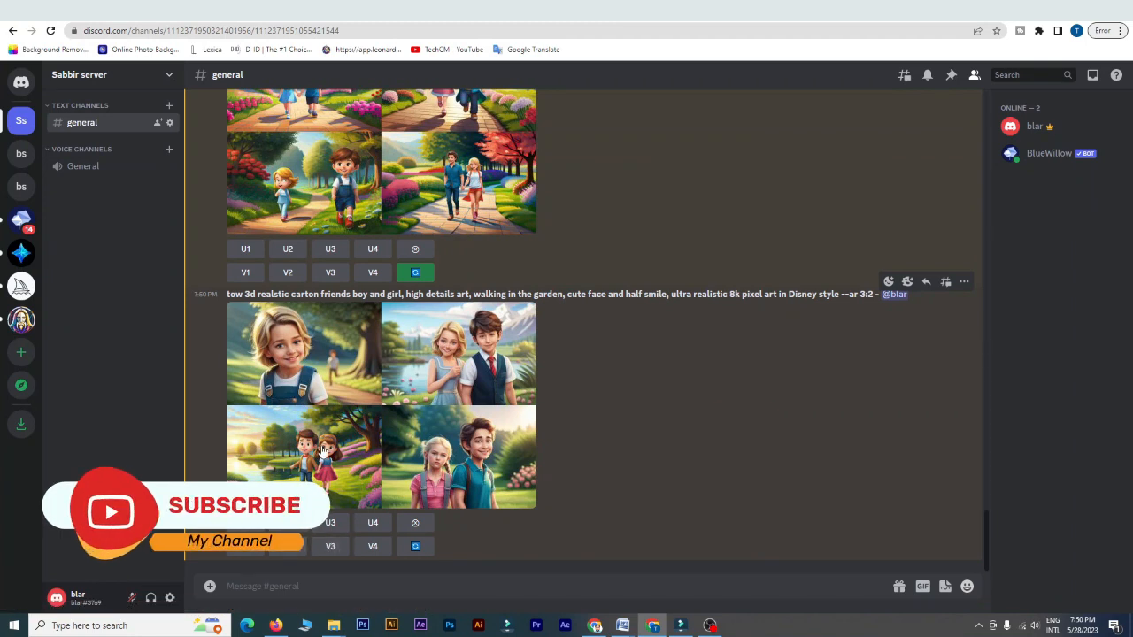
left_click(330, 547)
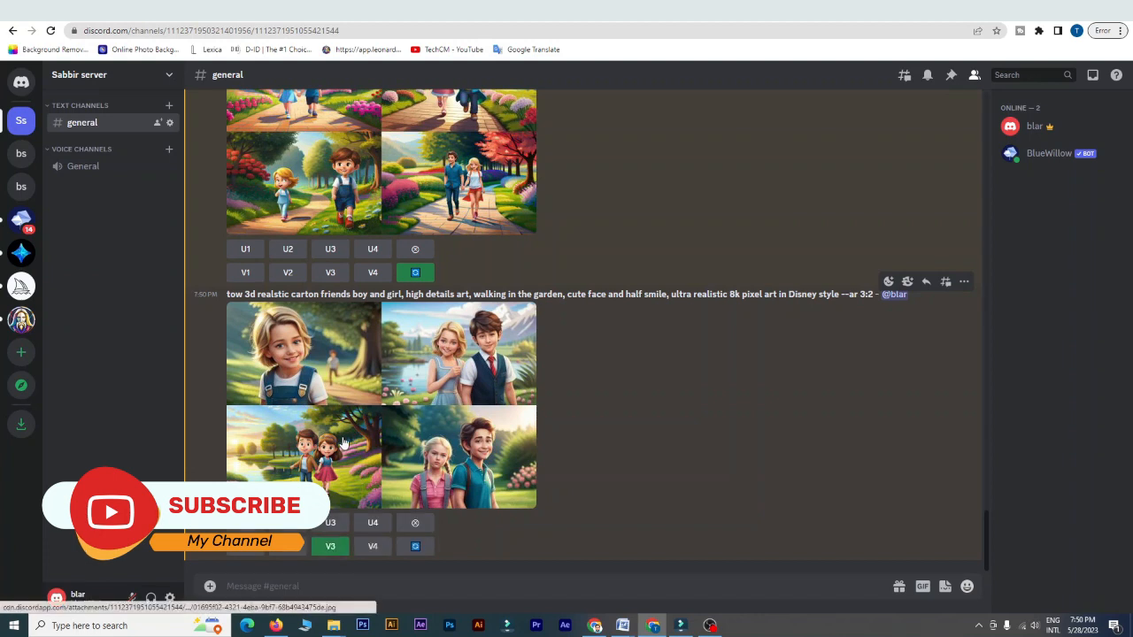